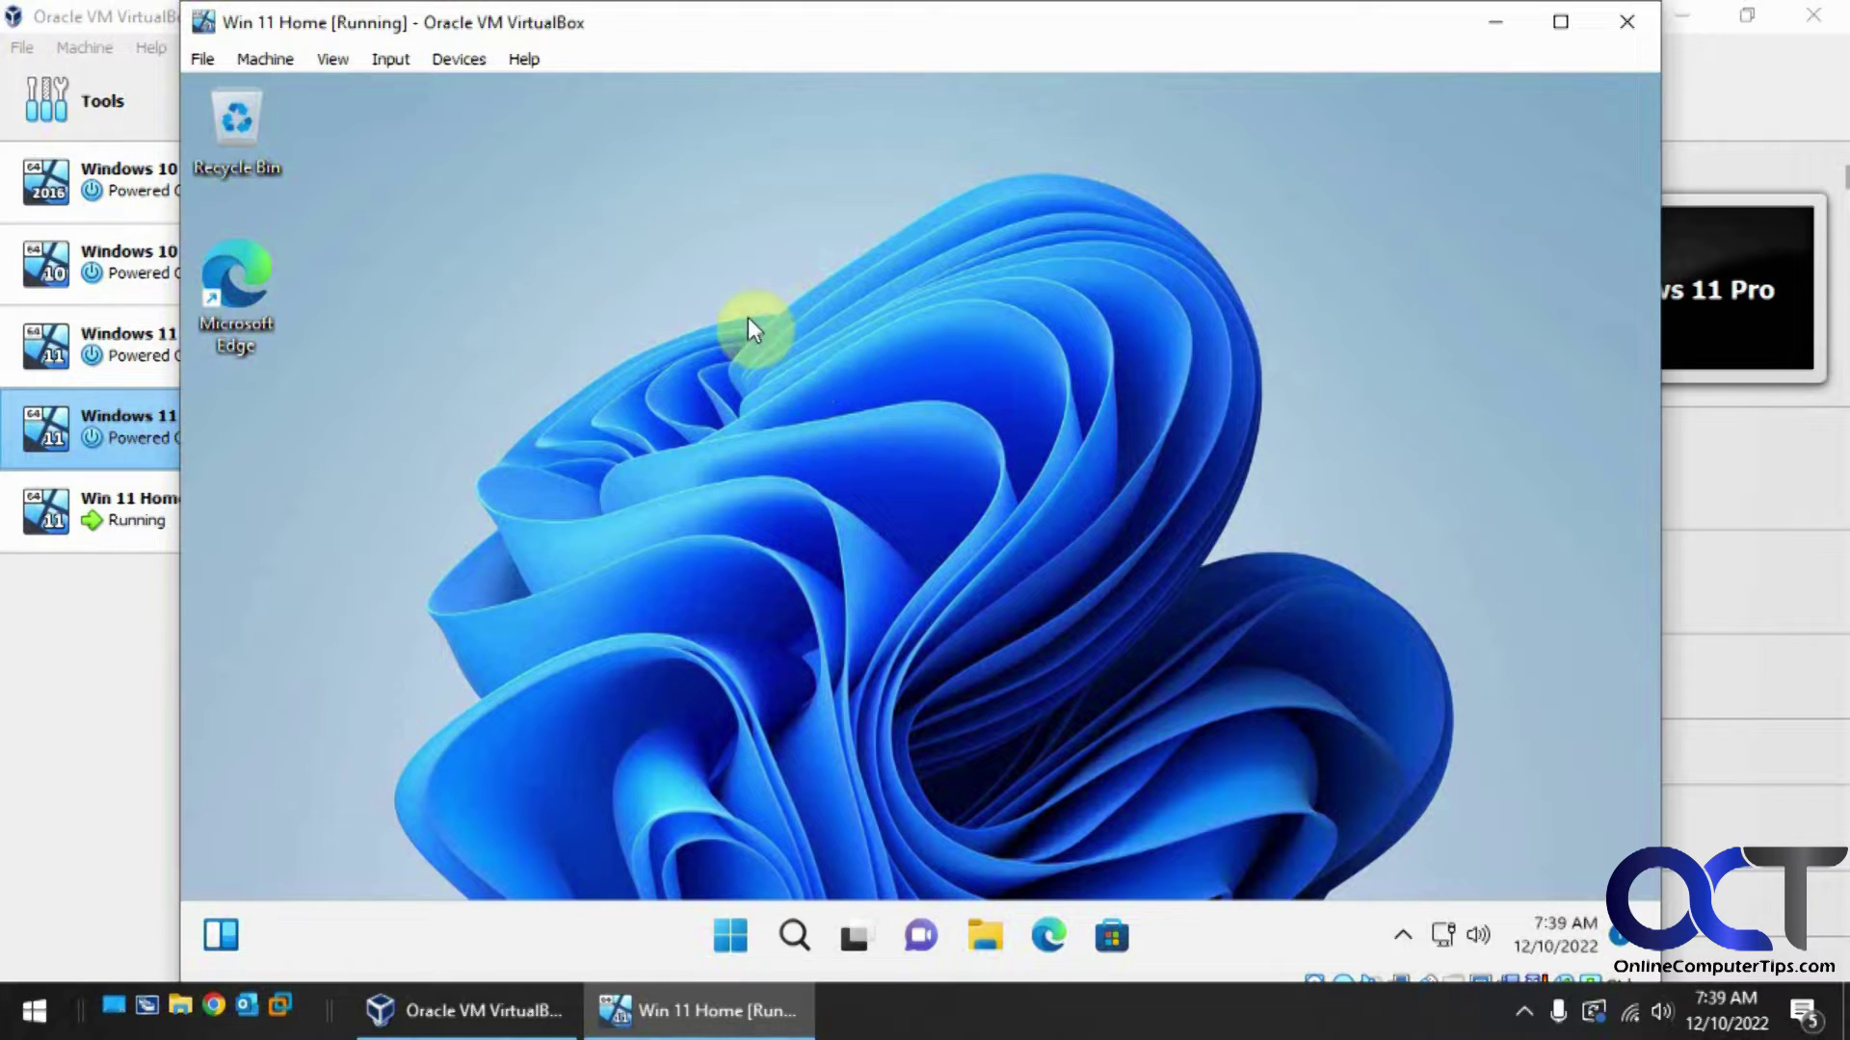
# Check Win 11 Home's System settings show TPM v2.0 and EFI, then close them unchanged.
pyautogui.click(265, 60)
pyautogui.click(284, 89)
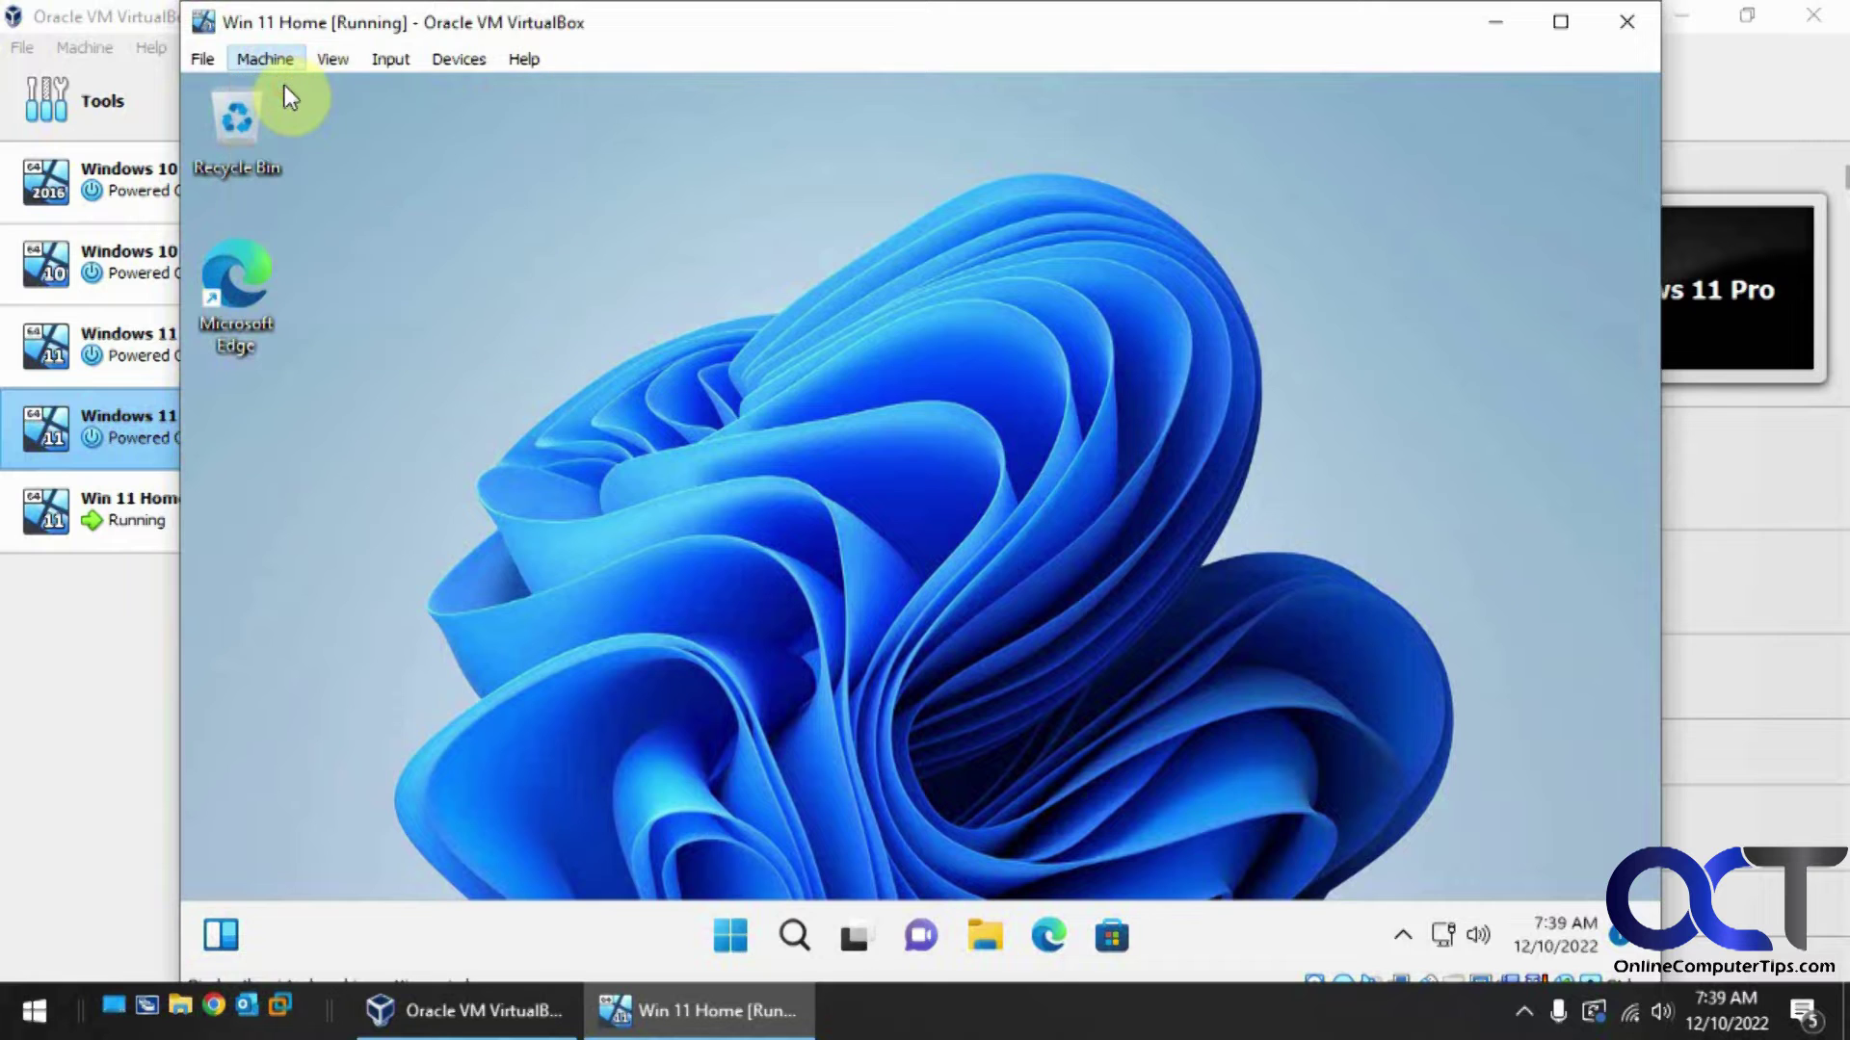
pyautogui.click(557, 283)
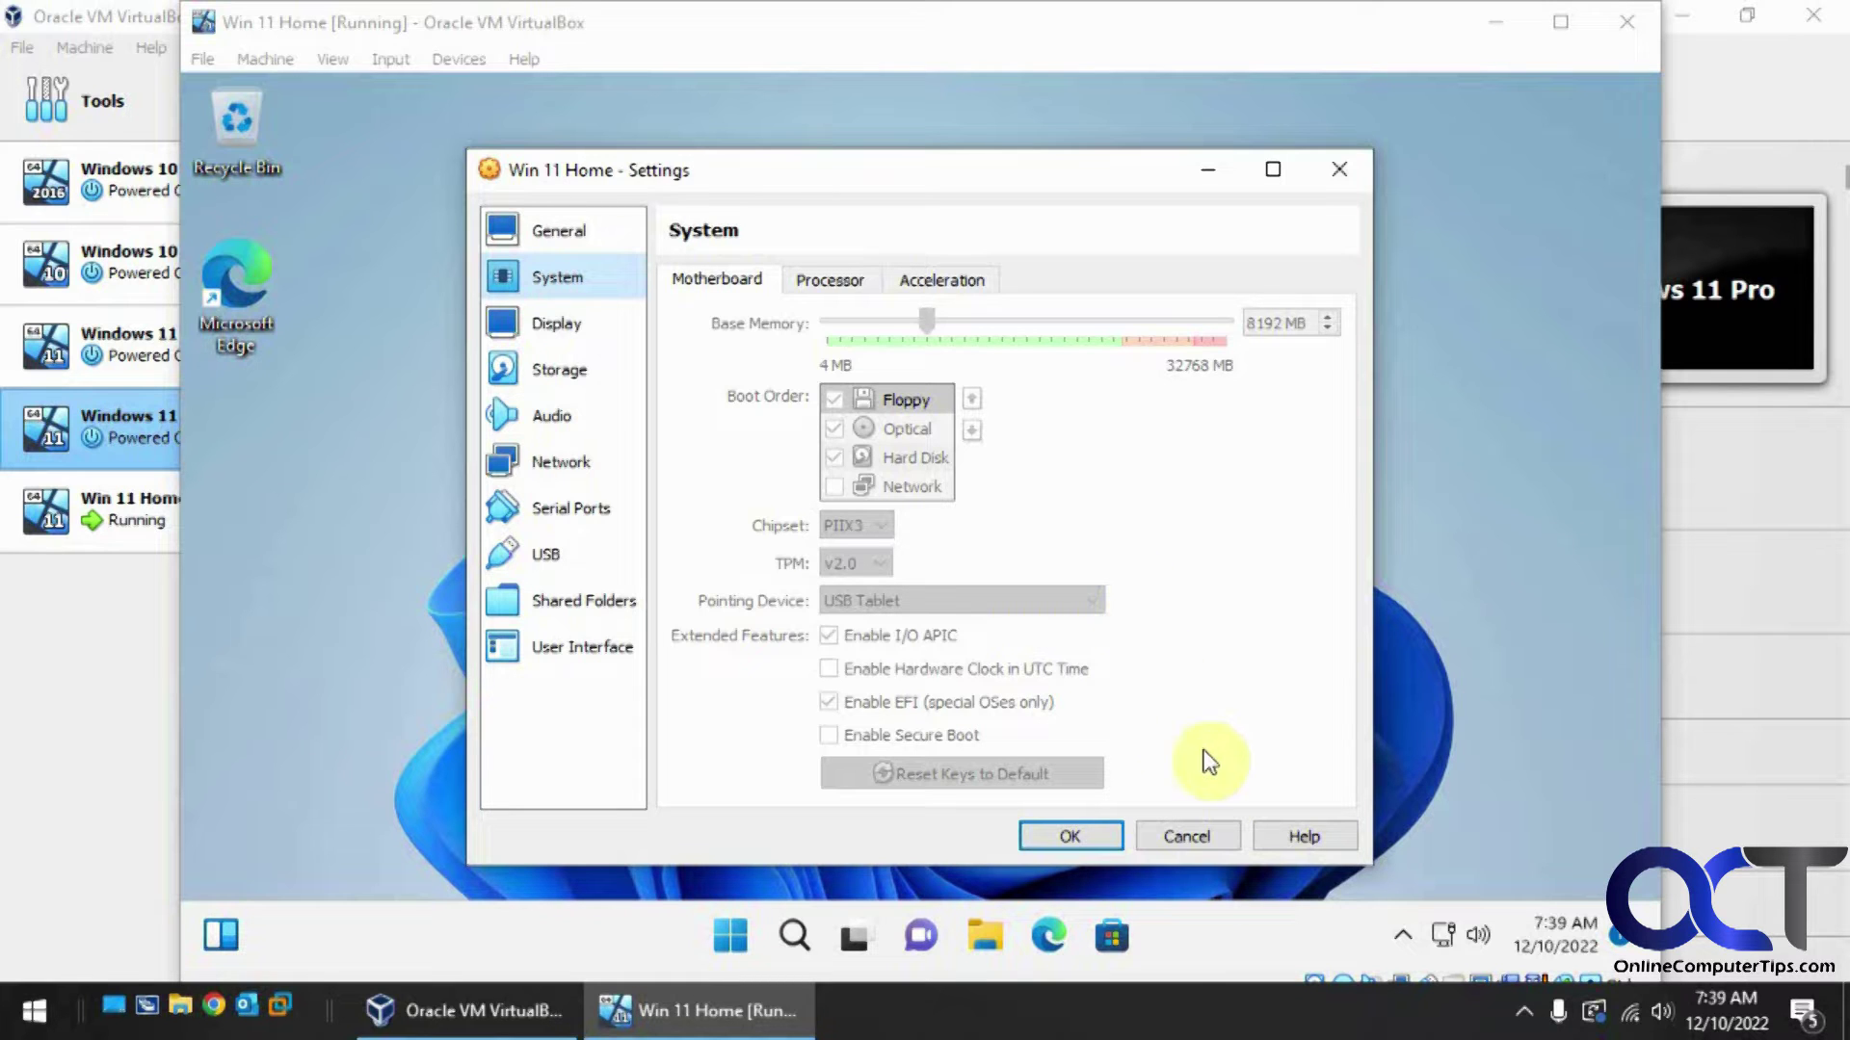
pyautogui.click(1199, 839)
# Shut down the Windows 11 guest from its Start menu power options.
pyautogui.click(740, 932)
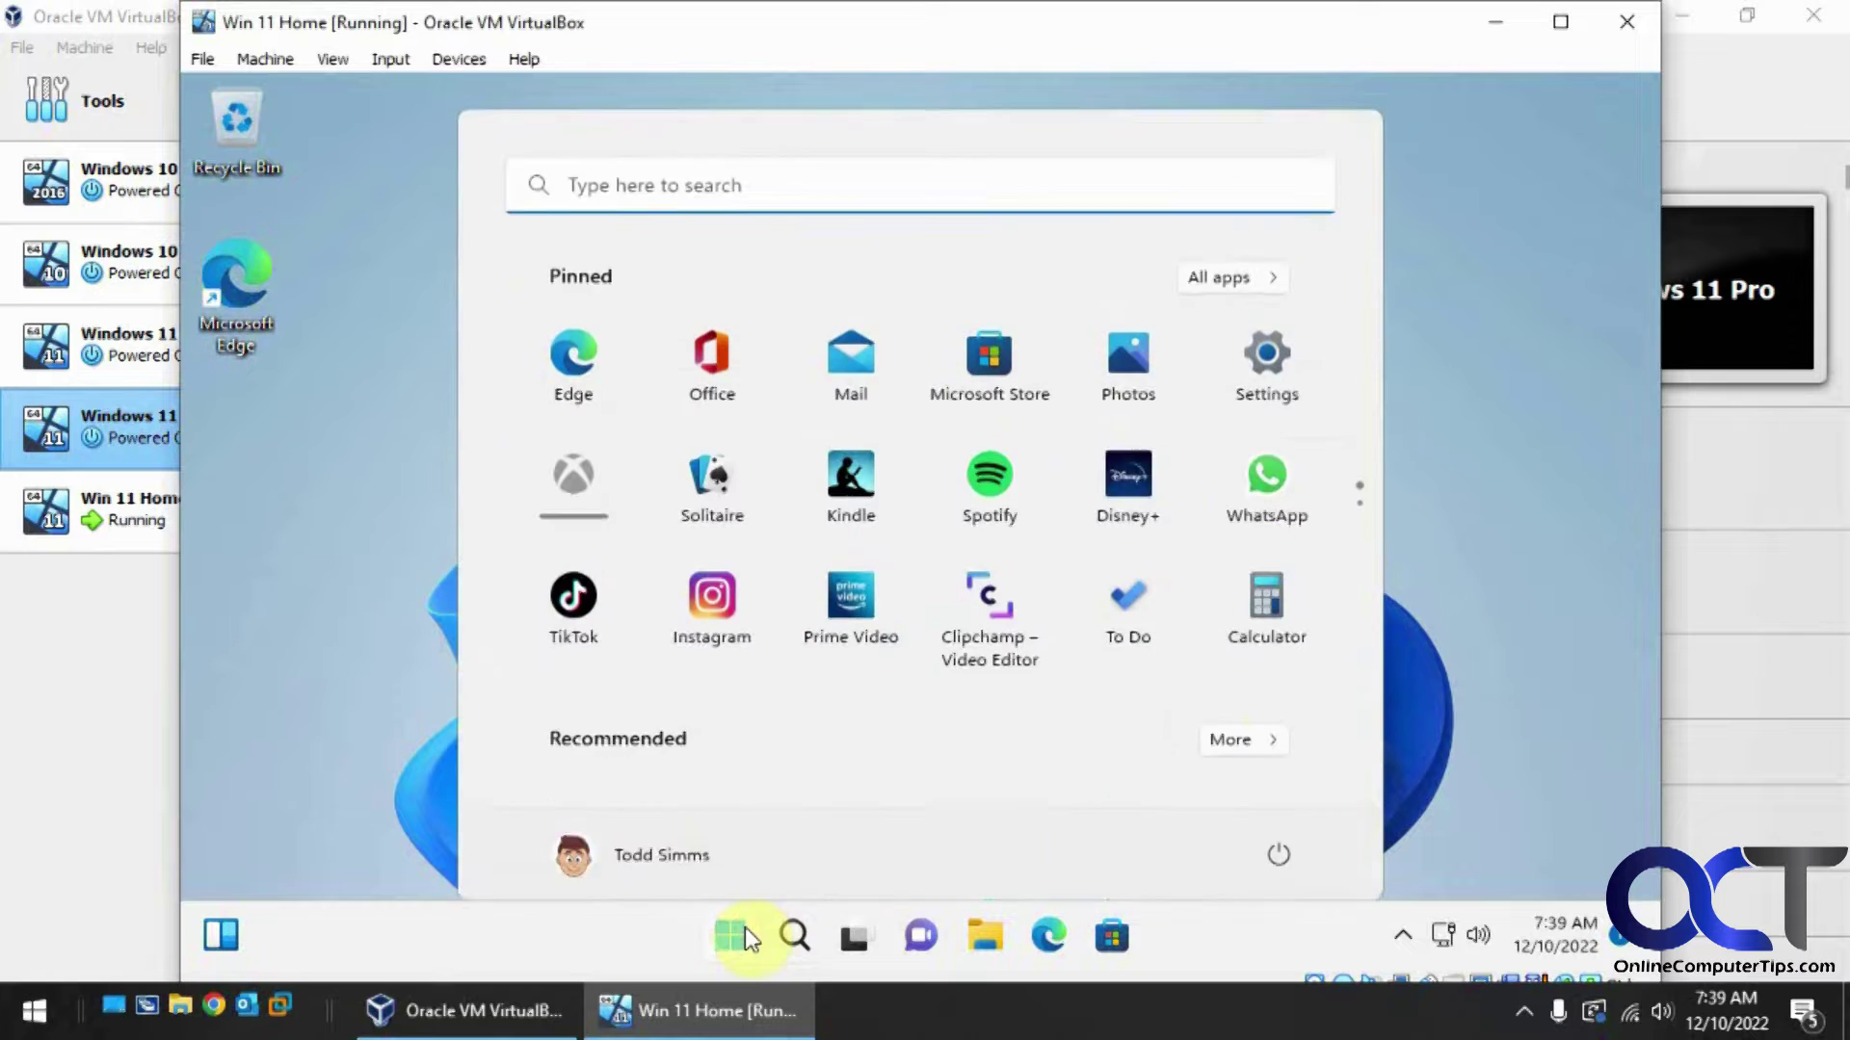
pyautogui.click(1266, 846)
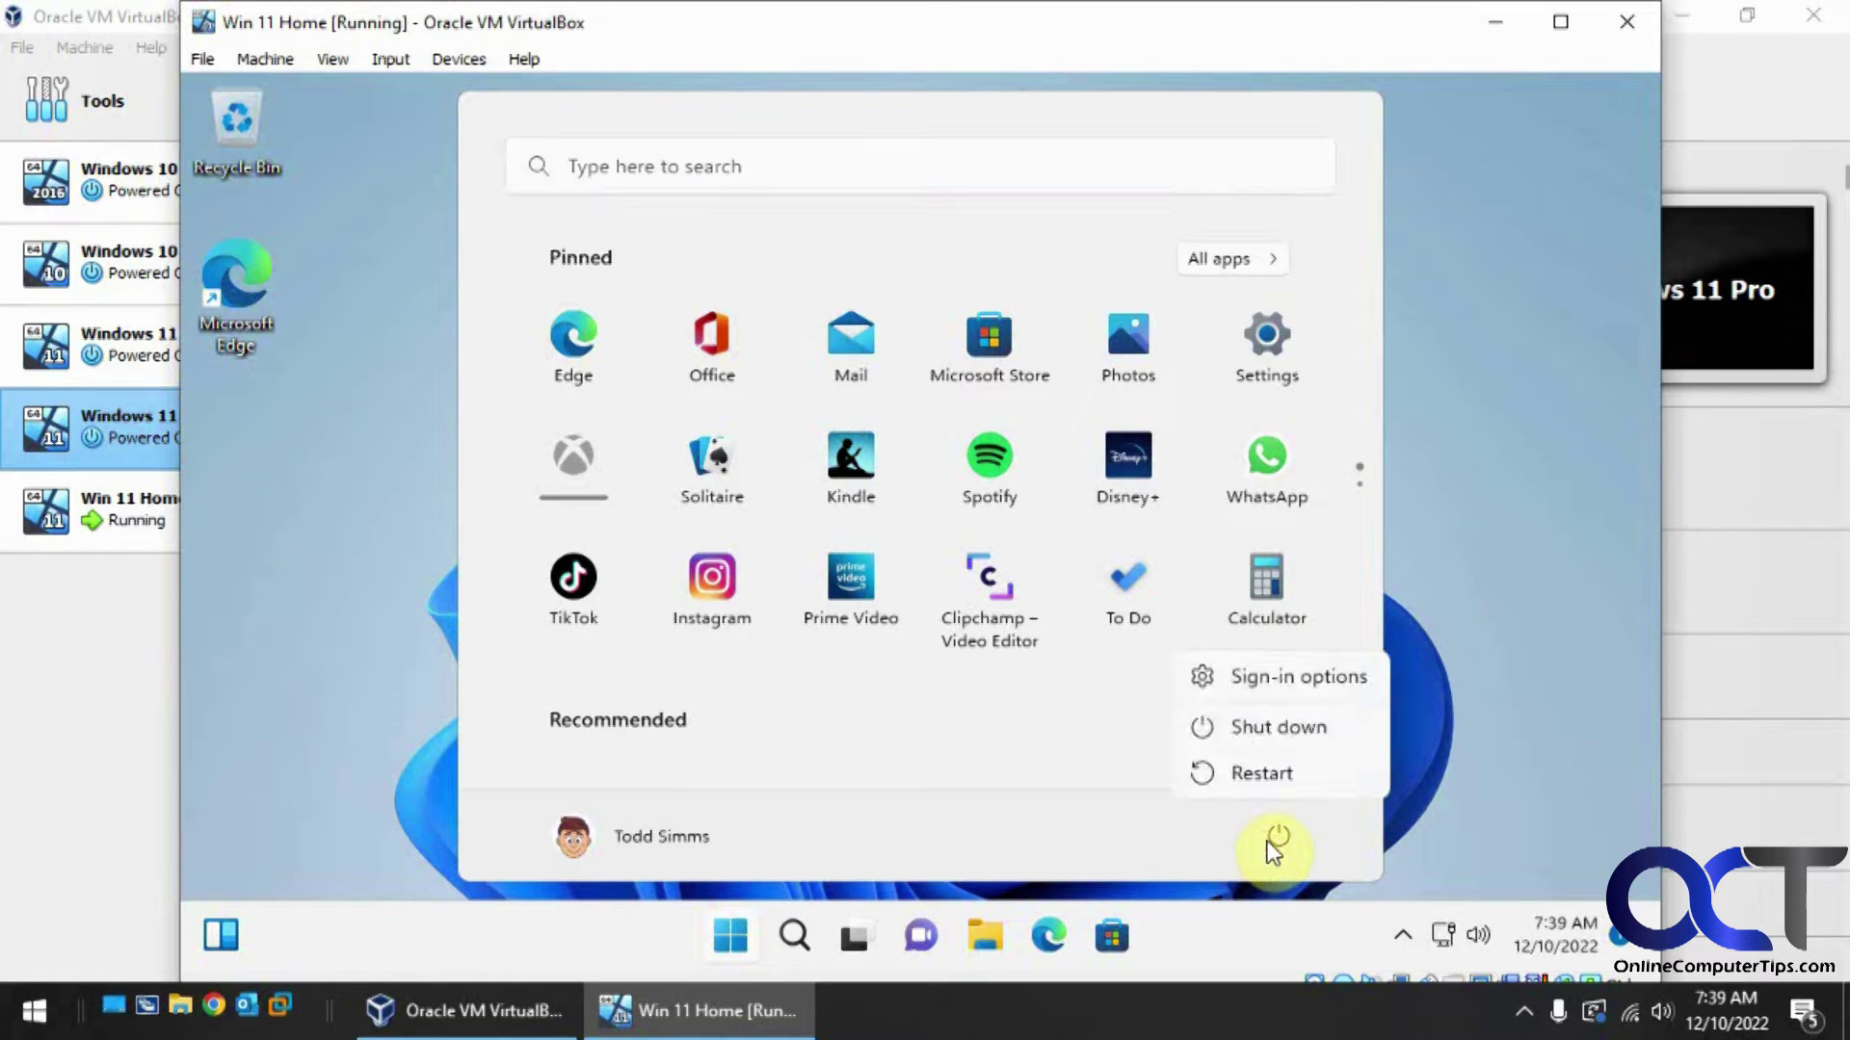
pyautogui.click(1286, 740)
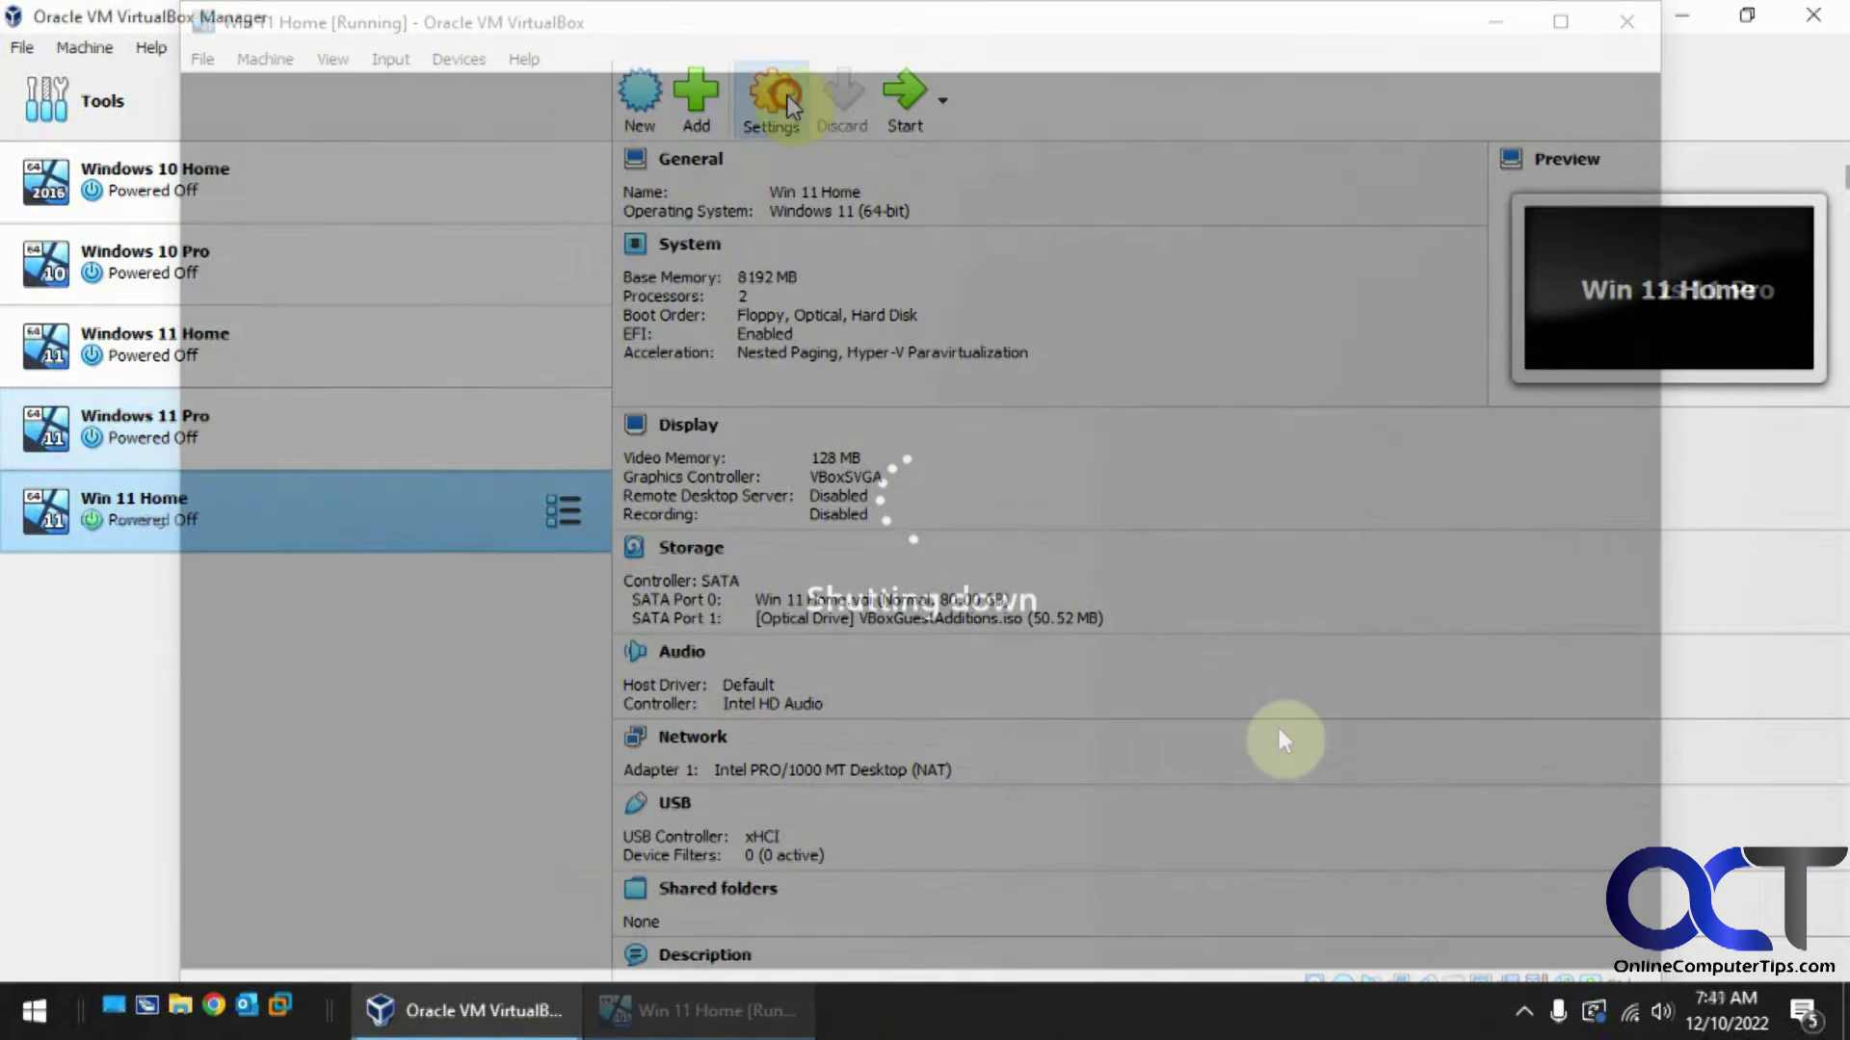
# Change the powered-off Win 11 Home machine's TPM to None and save the settings.
pyautogui.click(785, 94)
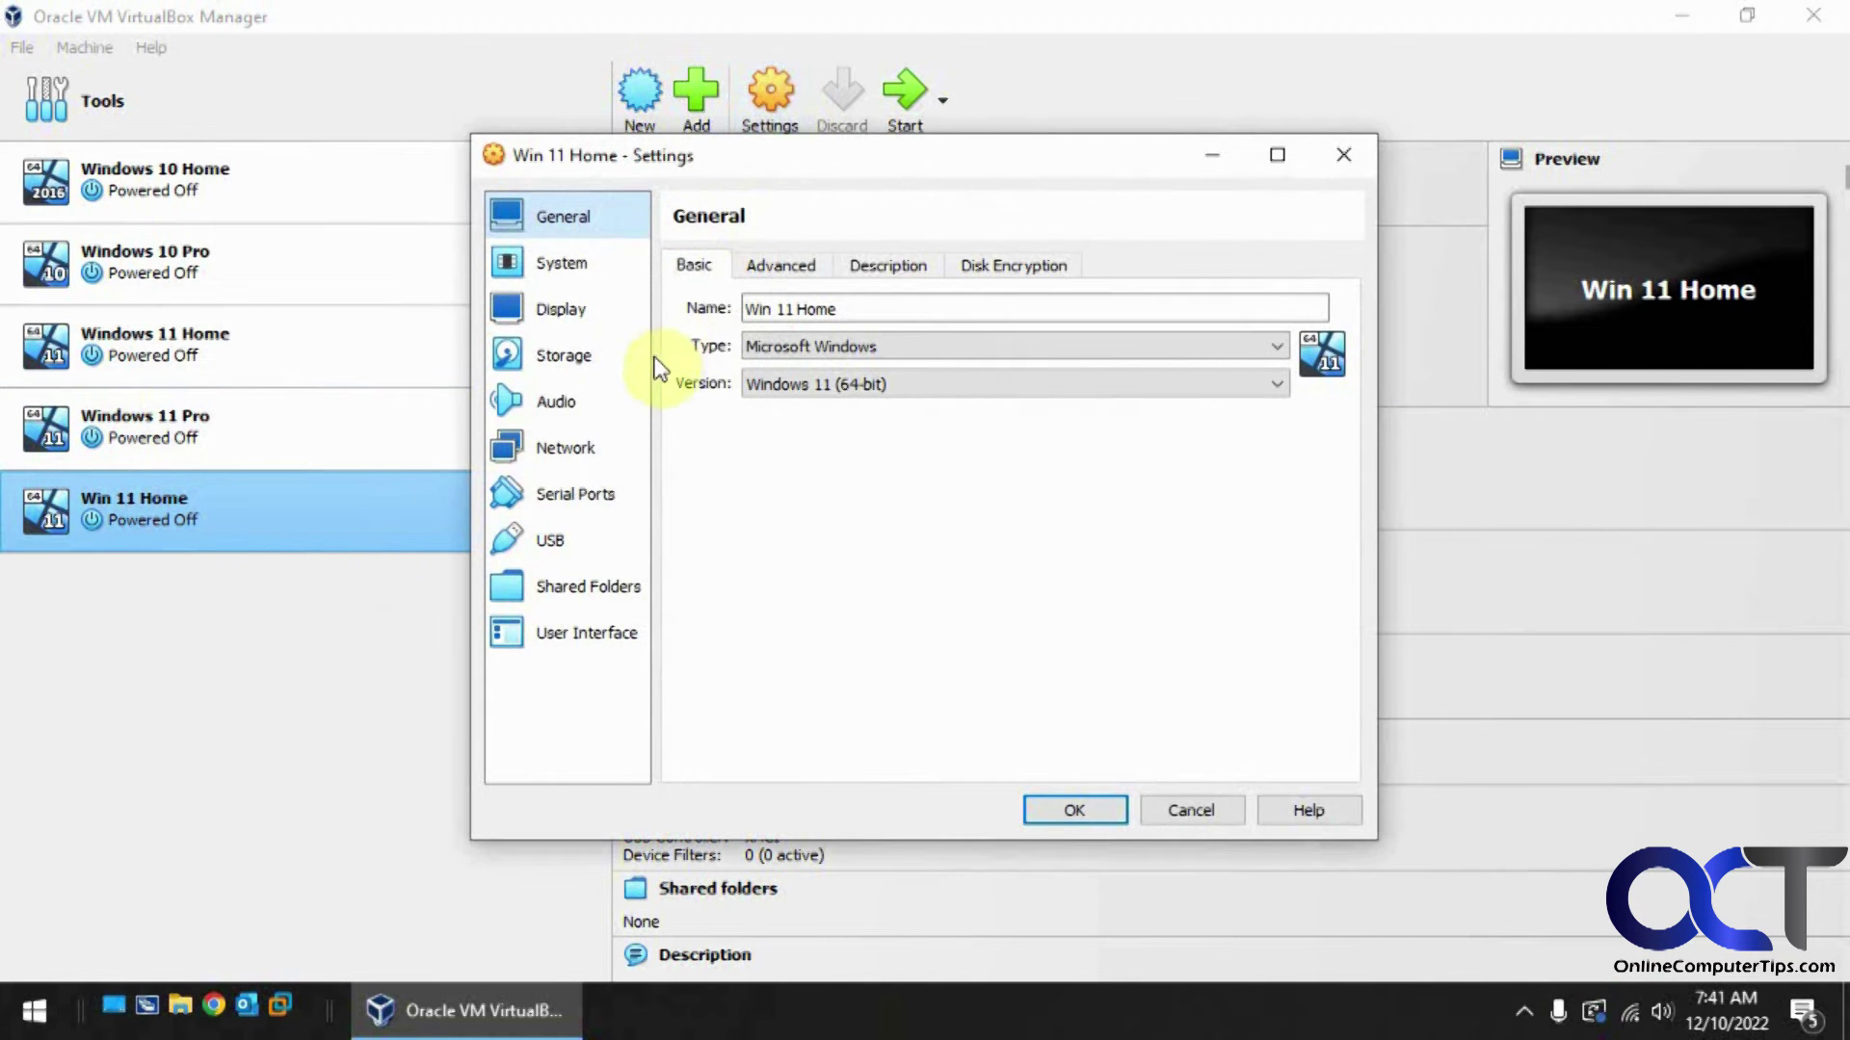
pyautogui.click(597, 263)
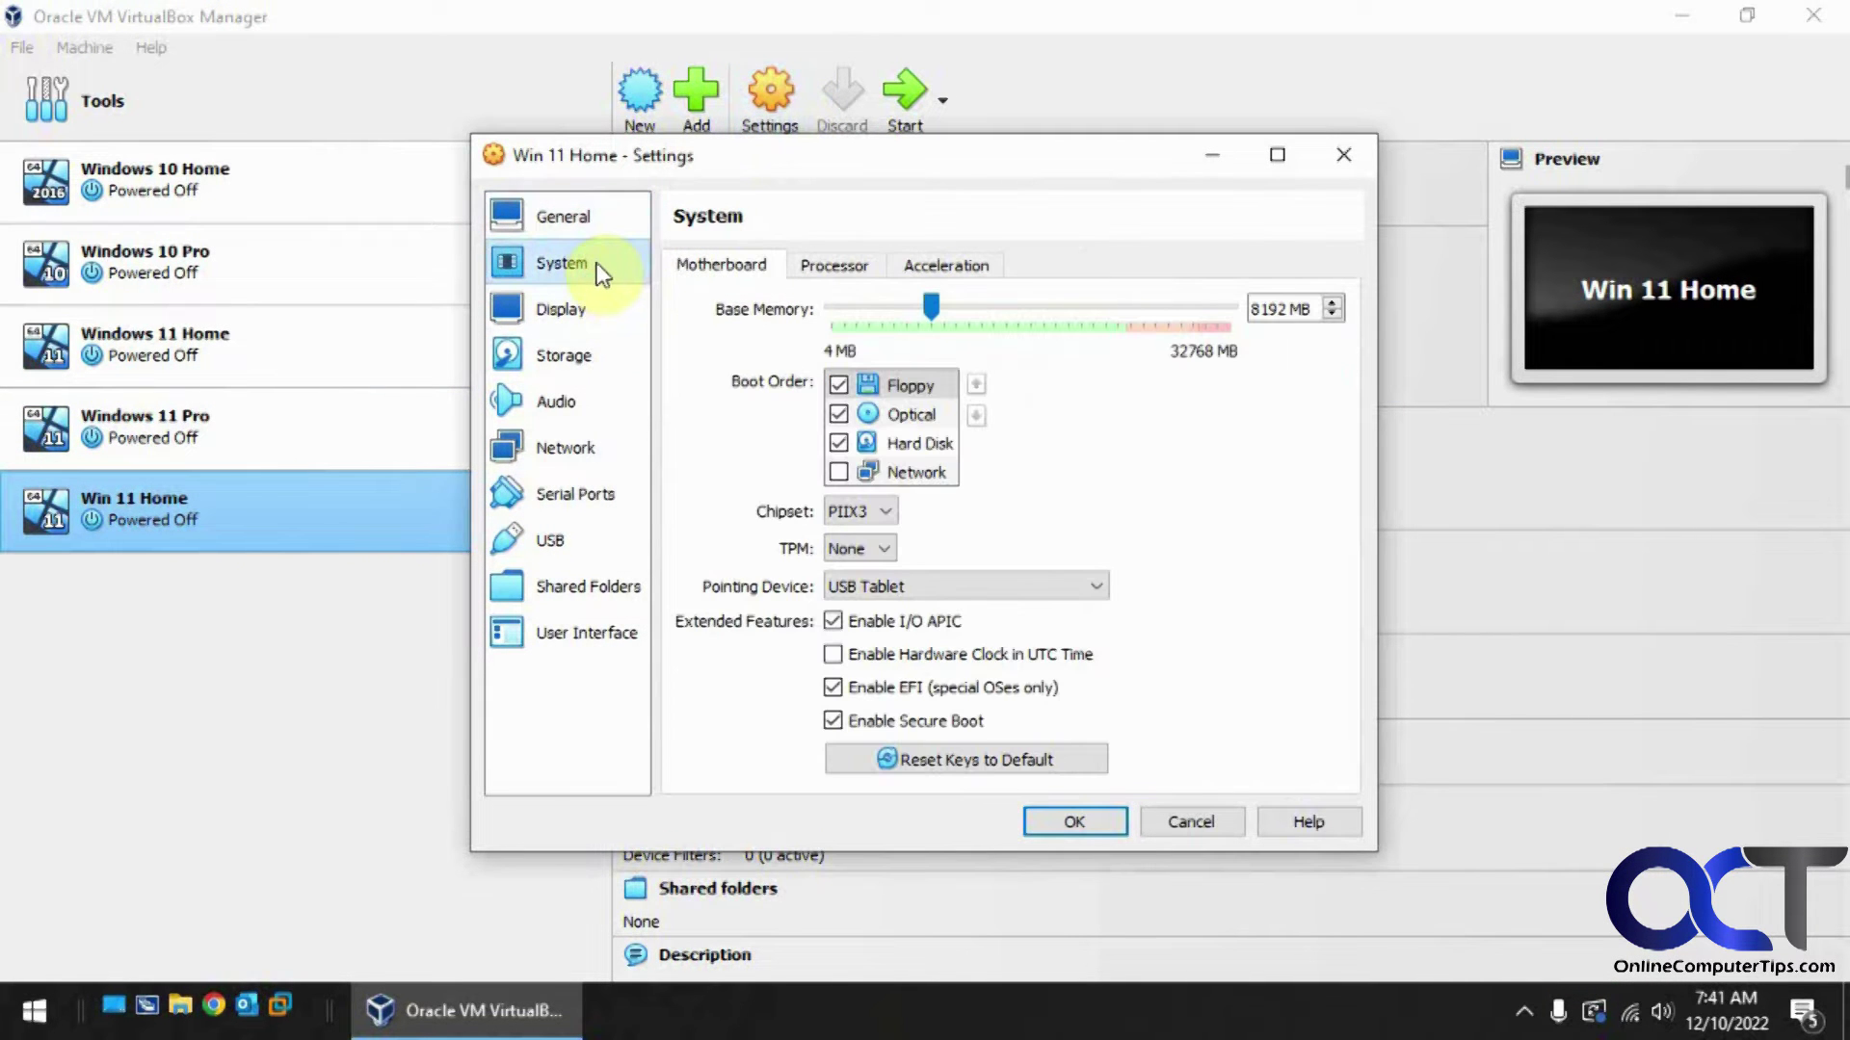
pyautogui.click(892, 551)
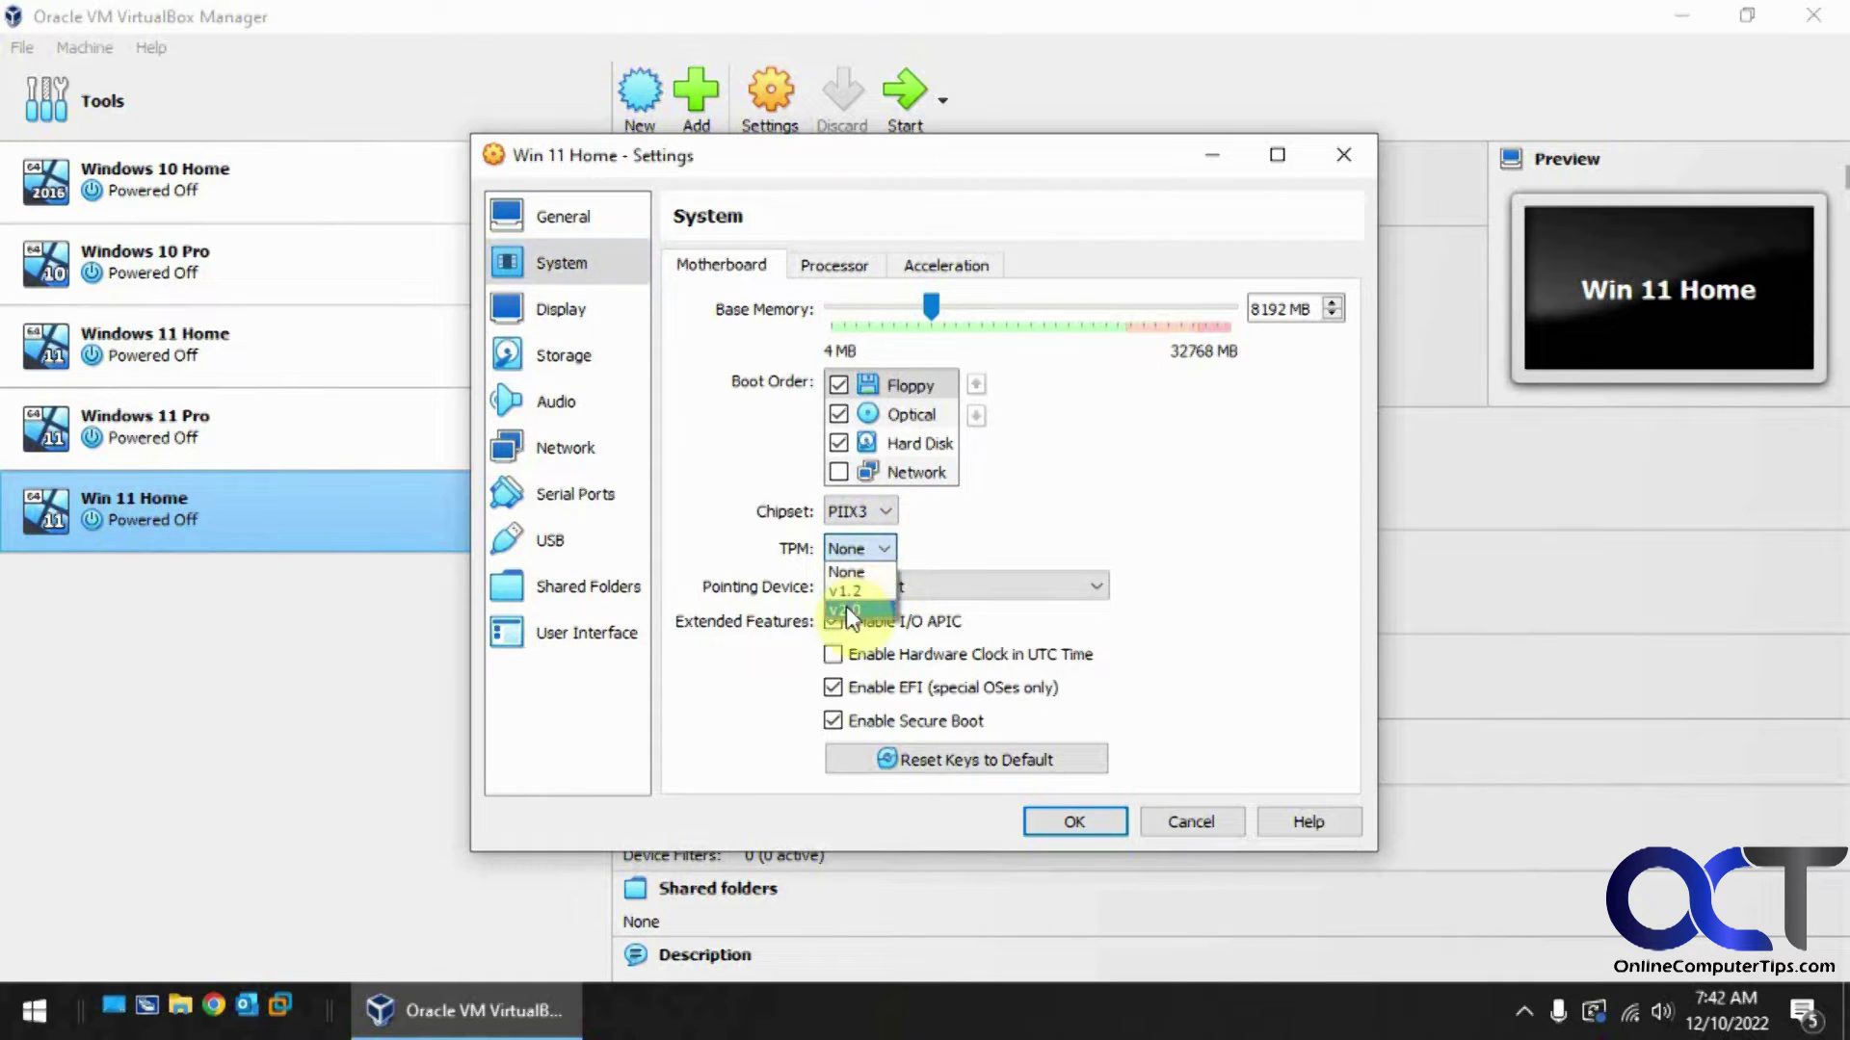
pyautogui.click(859, 577)
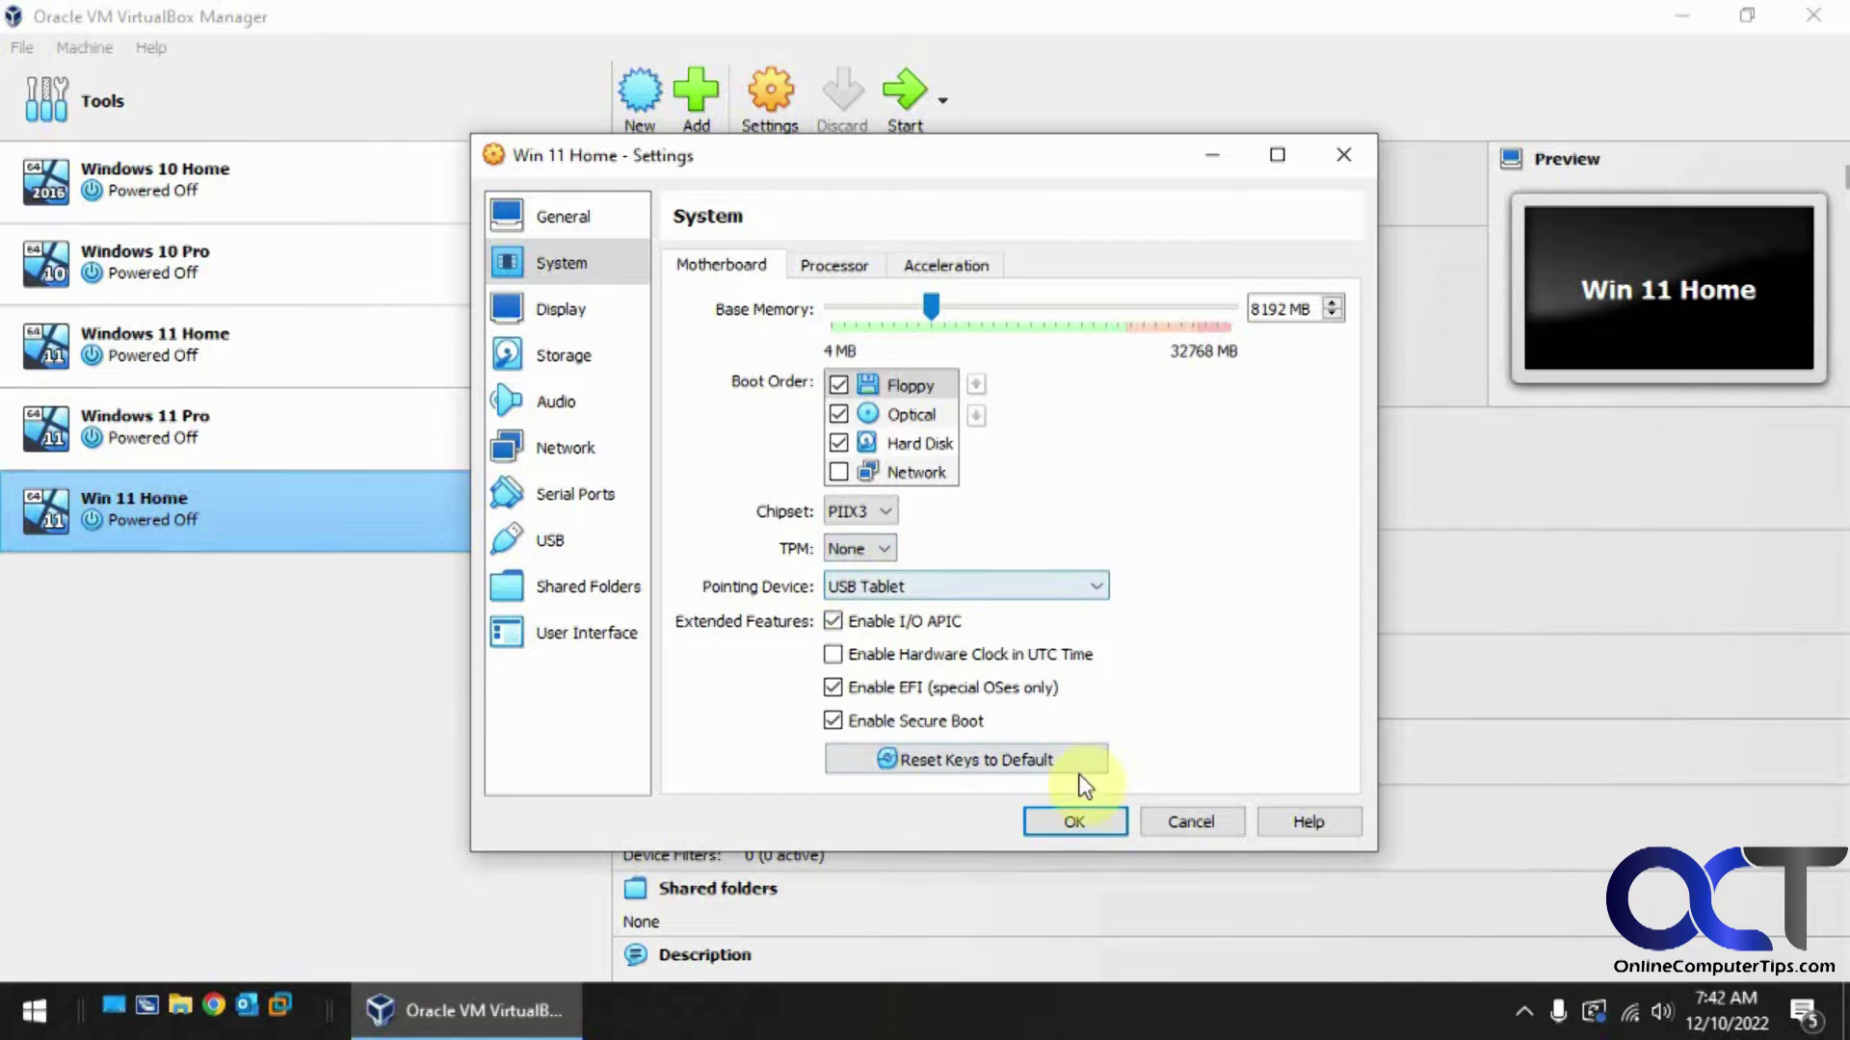
pyautogui.click(1091, 823)
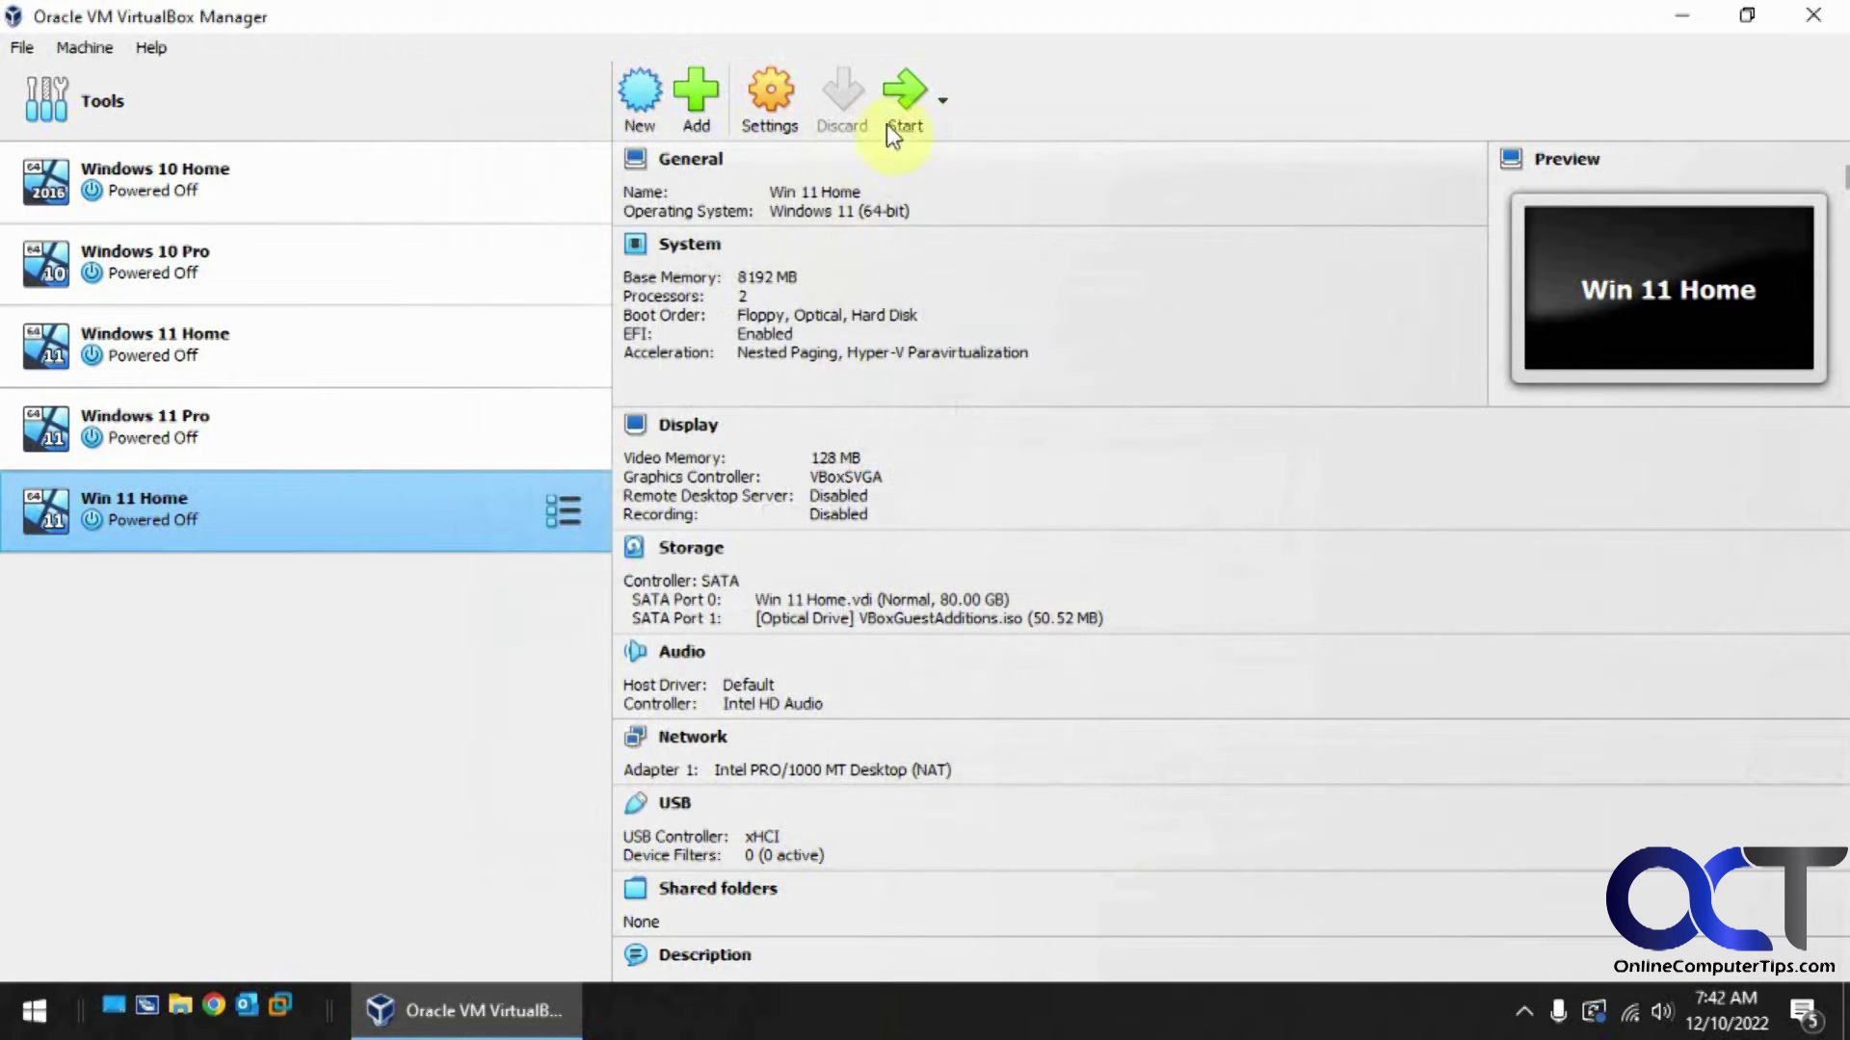
# Boot Win 11 Home and get past the lock screen to the PIN-unavailable sign-in page.
pyautogui.click(904, 99)
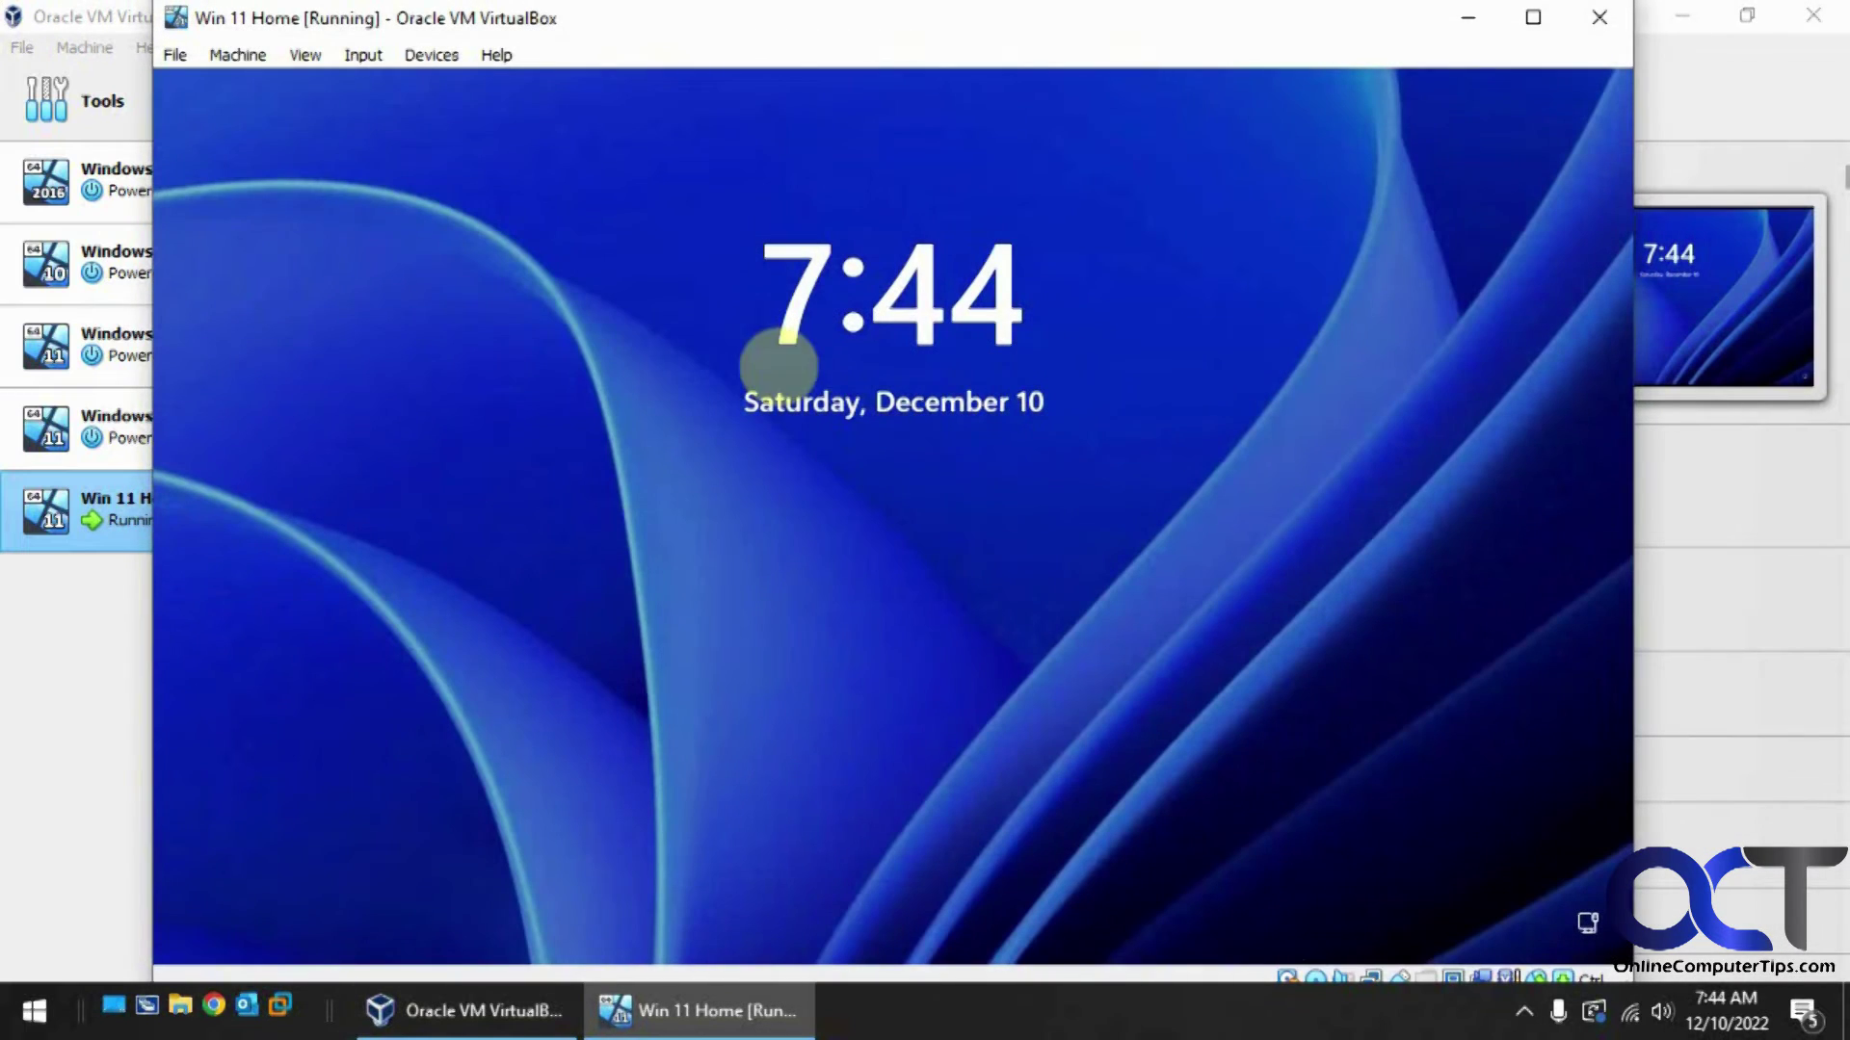
pyautogui.click(692, 329)
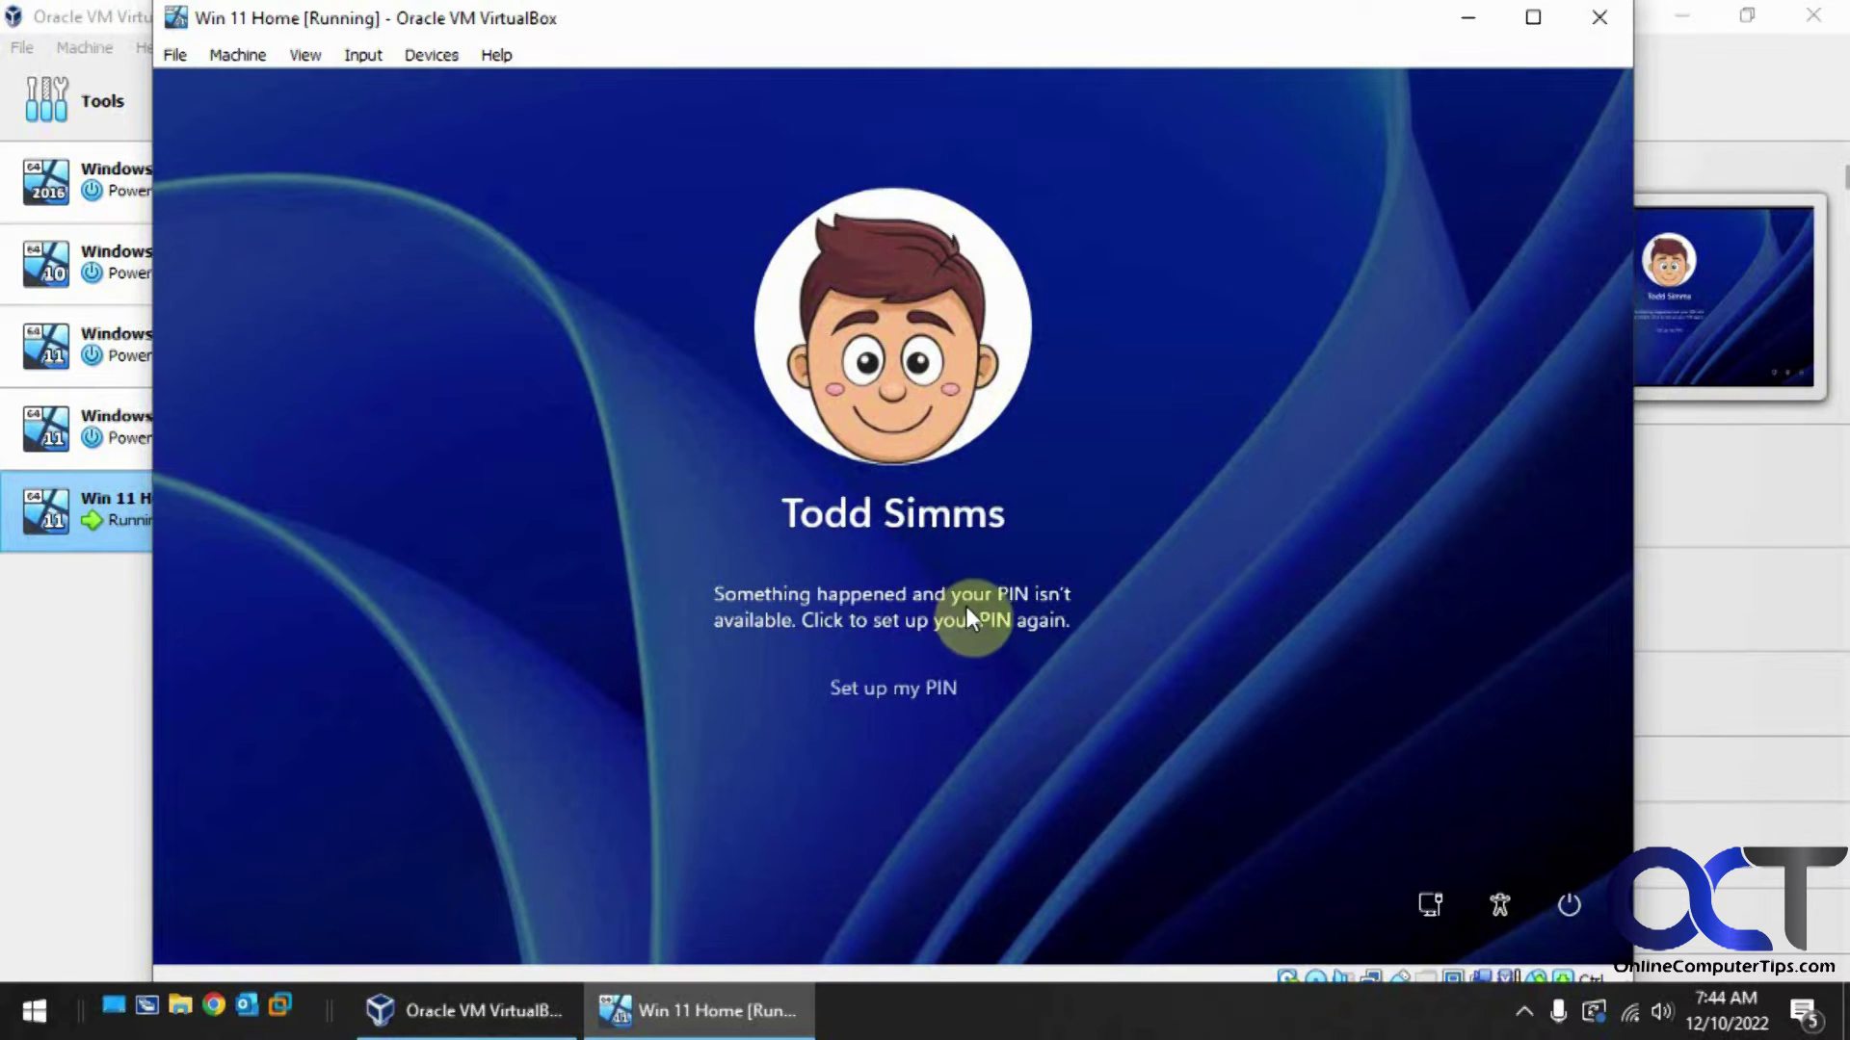
# Begin PIN setup and verify the Microsoft account with its password and an emailed code.
pyautogui.click(919, 691)
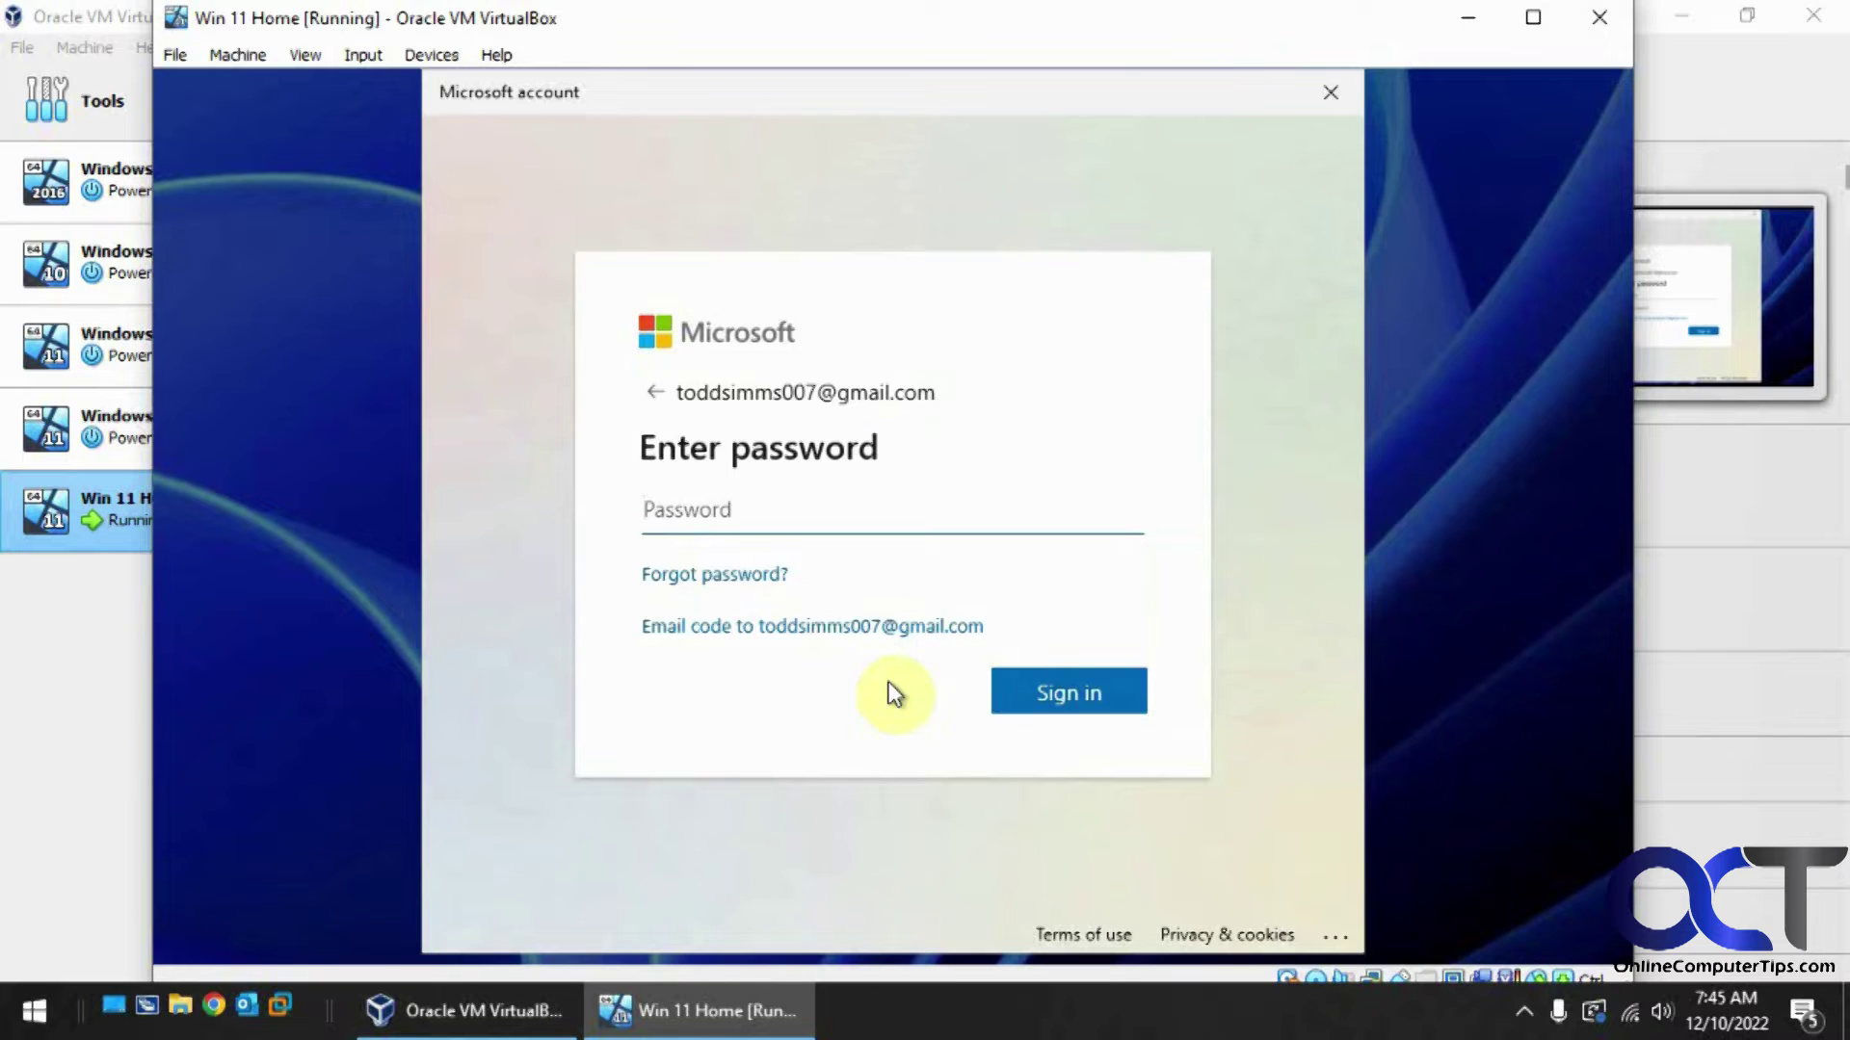
pyautogui.write('****')
pyautogui.write('****')
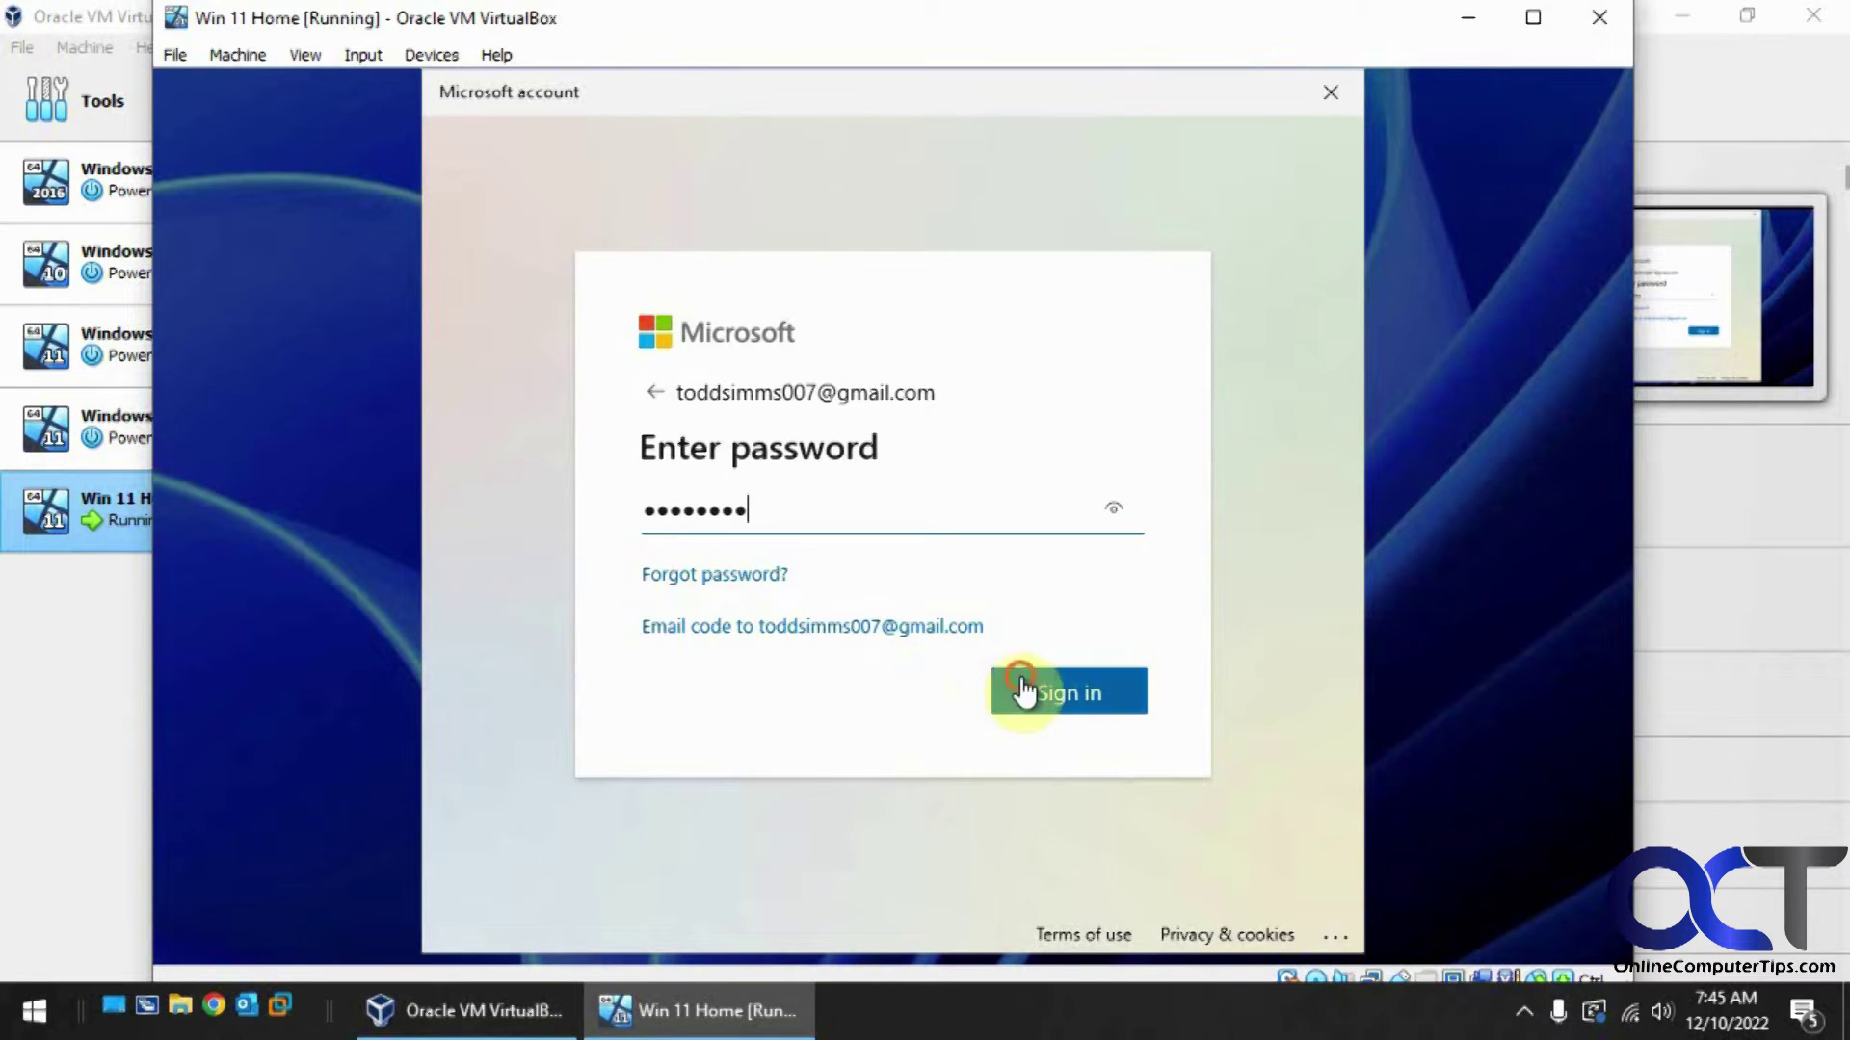
pyautogui.click(1024, 693)
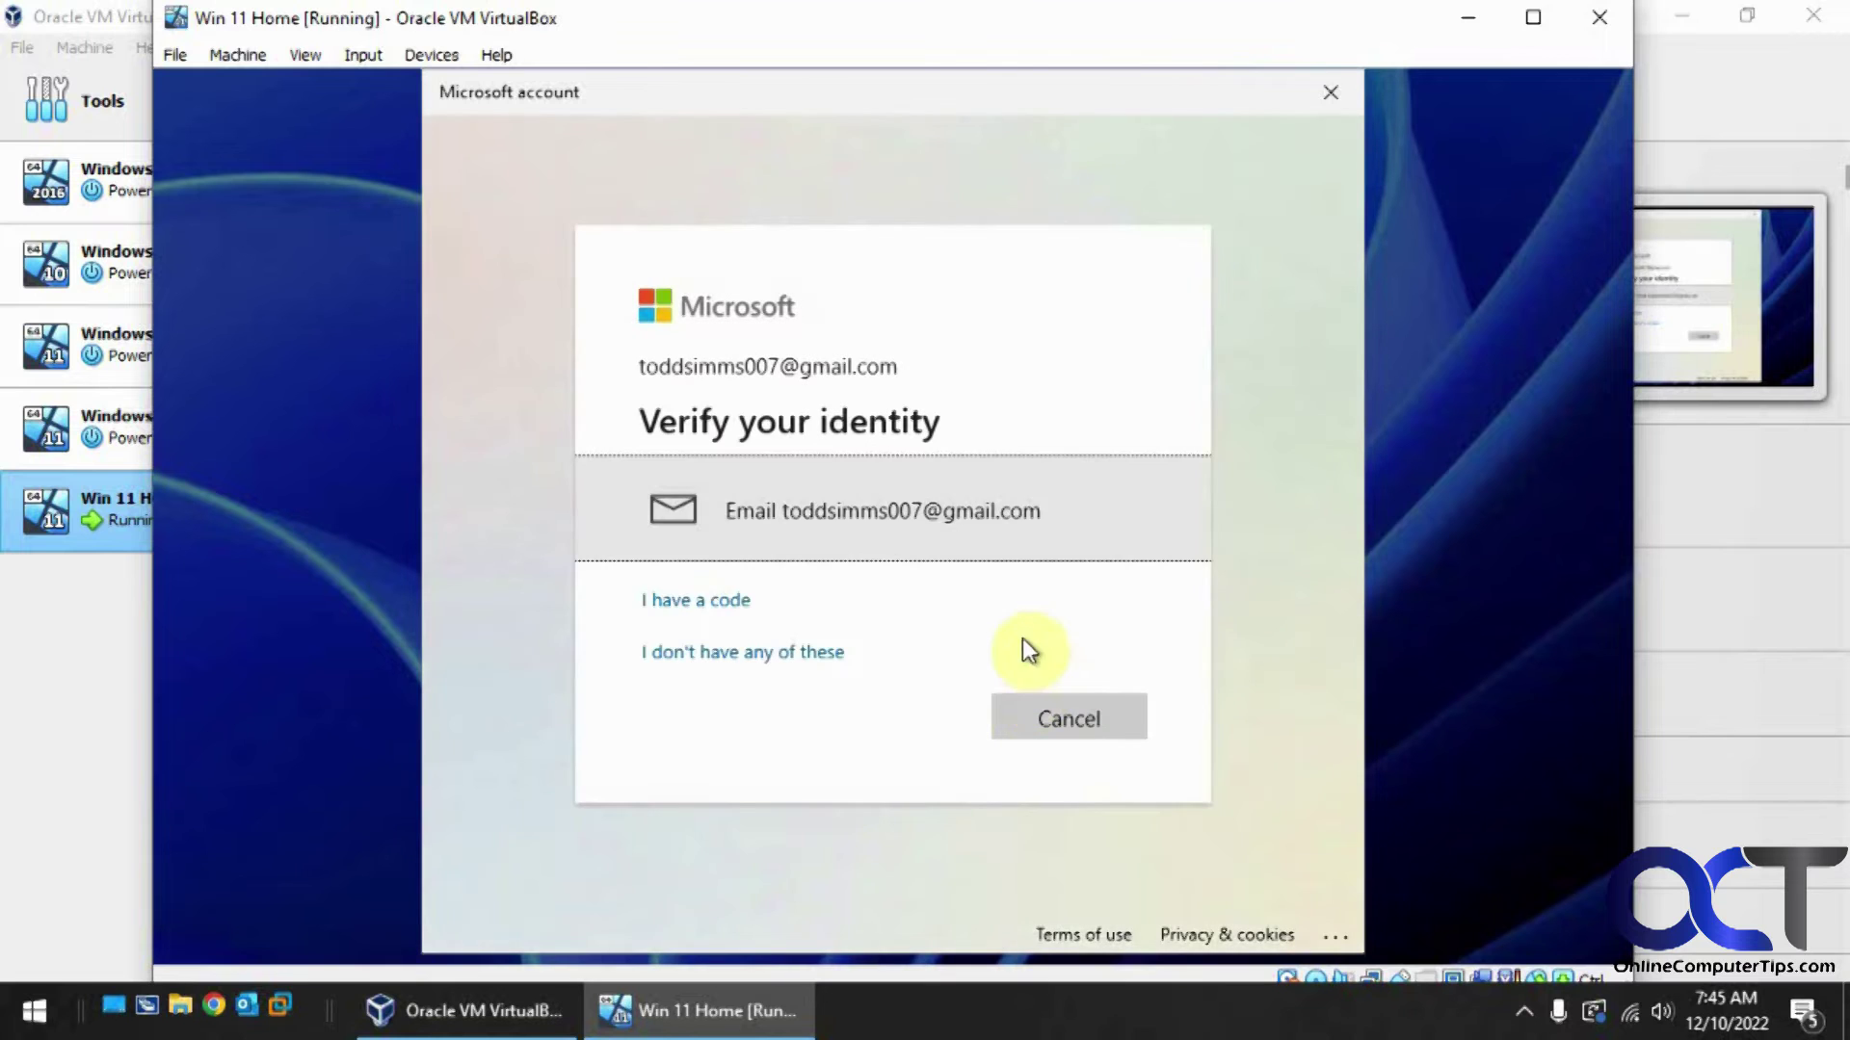
pyautogui.click(1012, 532)
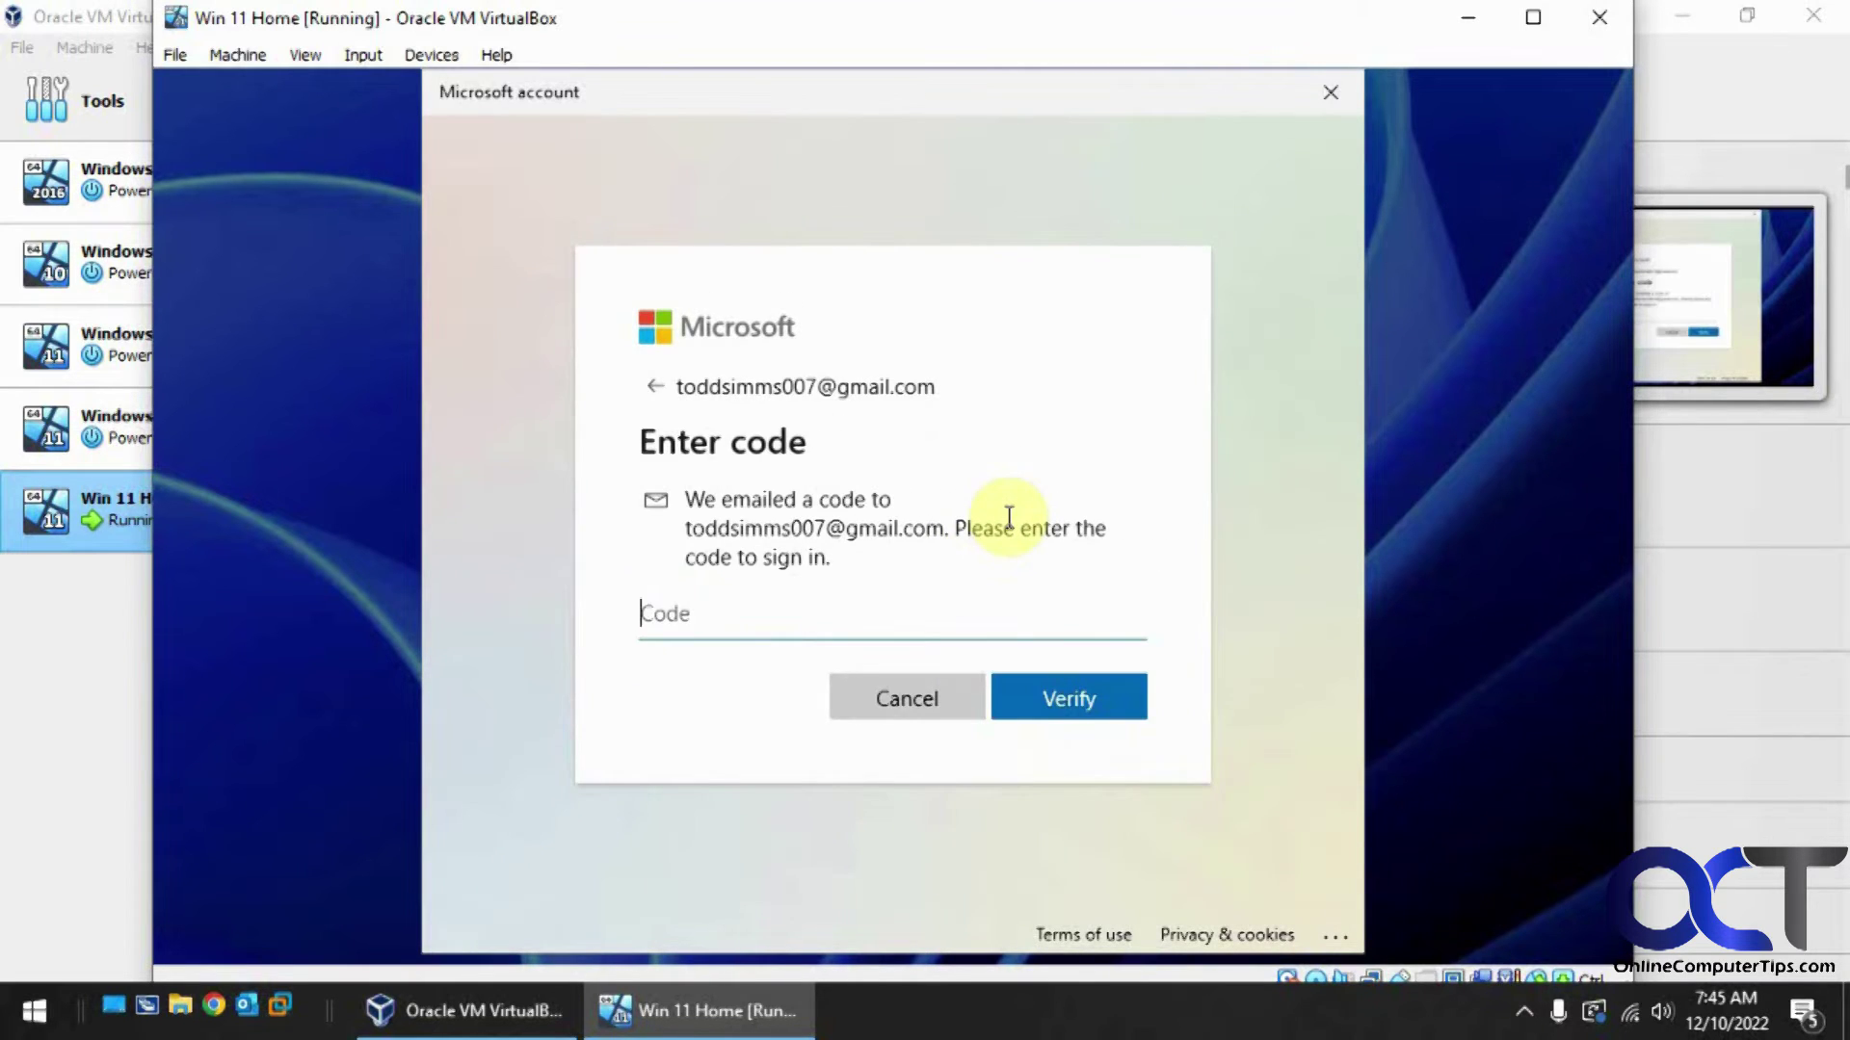
pyautogui.click(1091, 698)
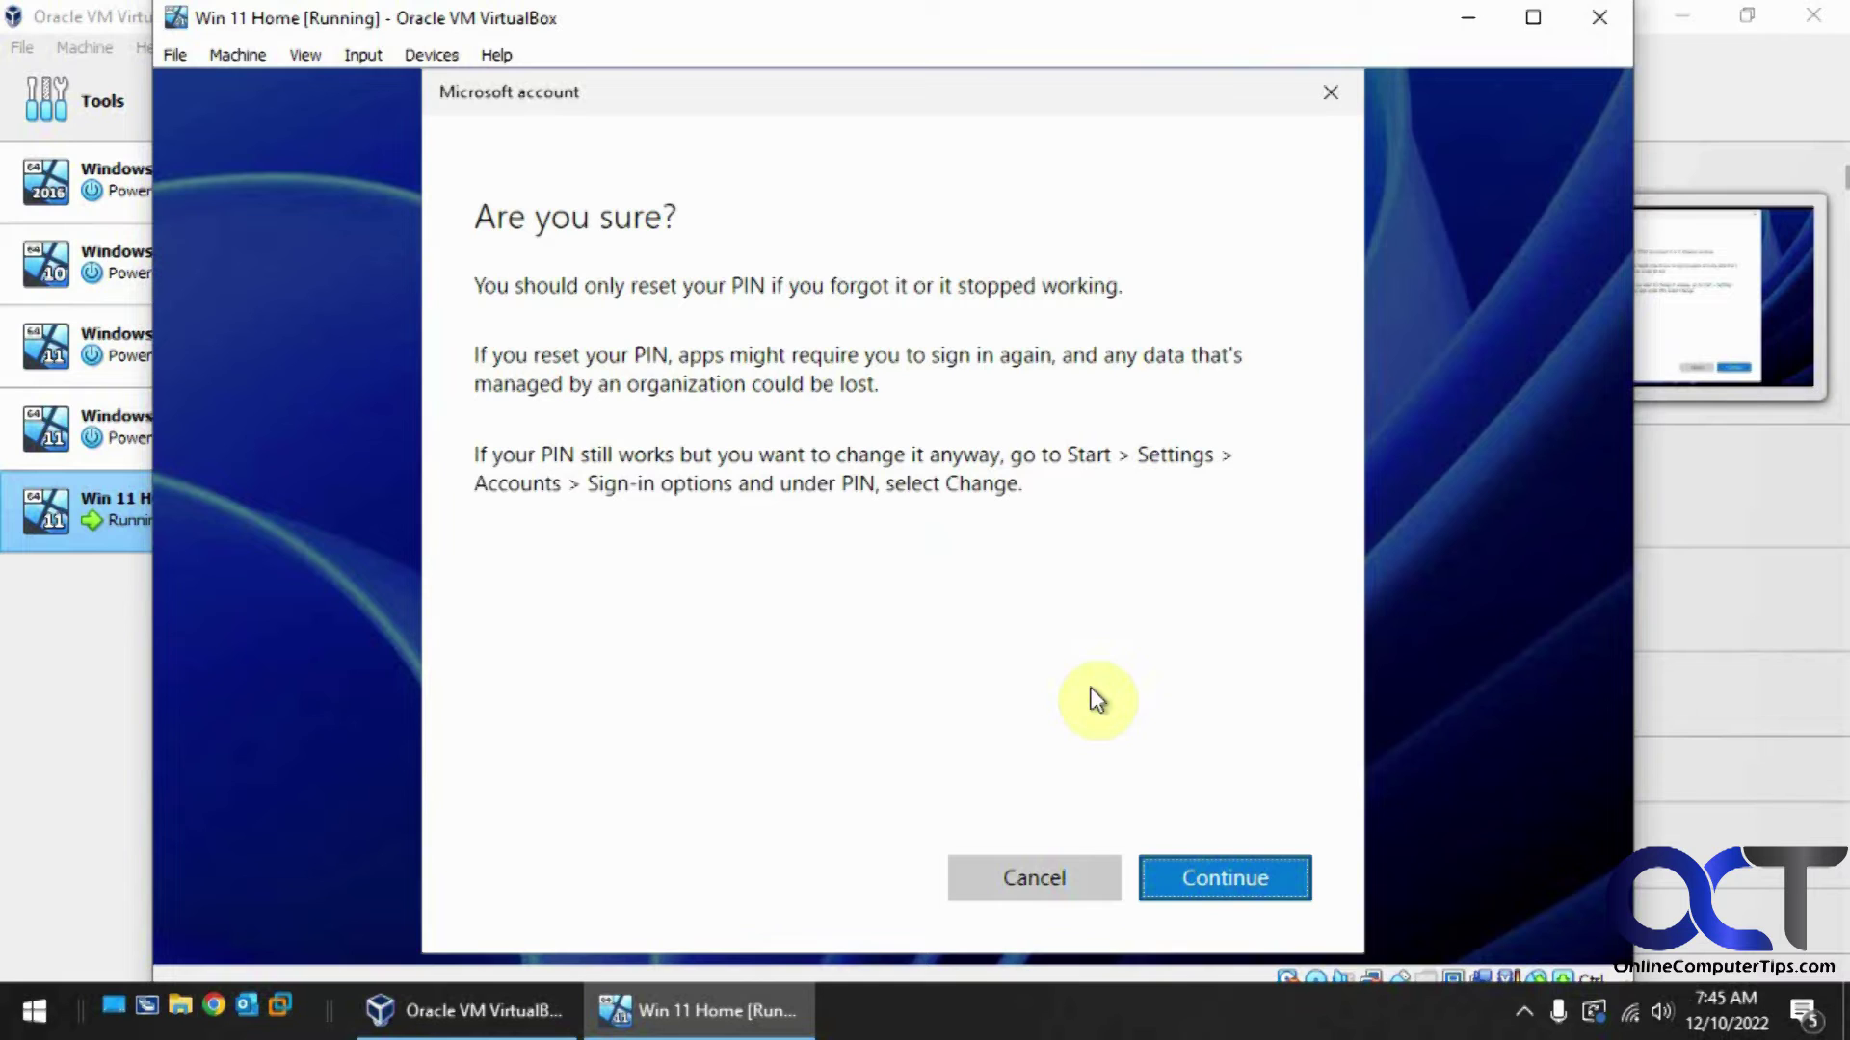
# Confirm the PIN reset, enter and confirm the new PIN, and save it.
pyautogui.click(1226, 872)
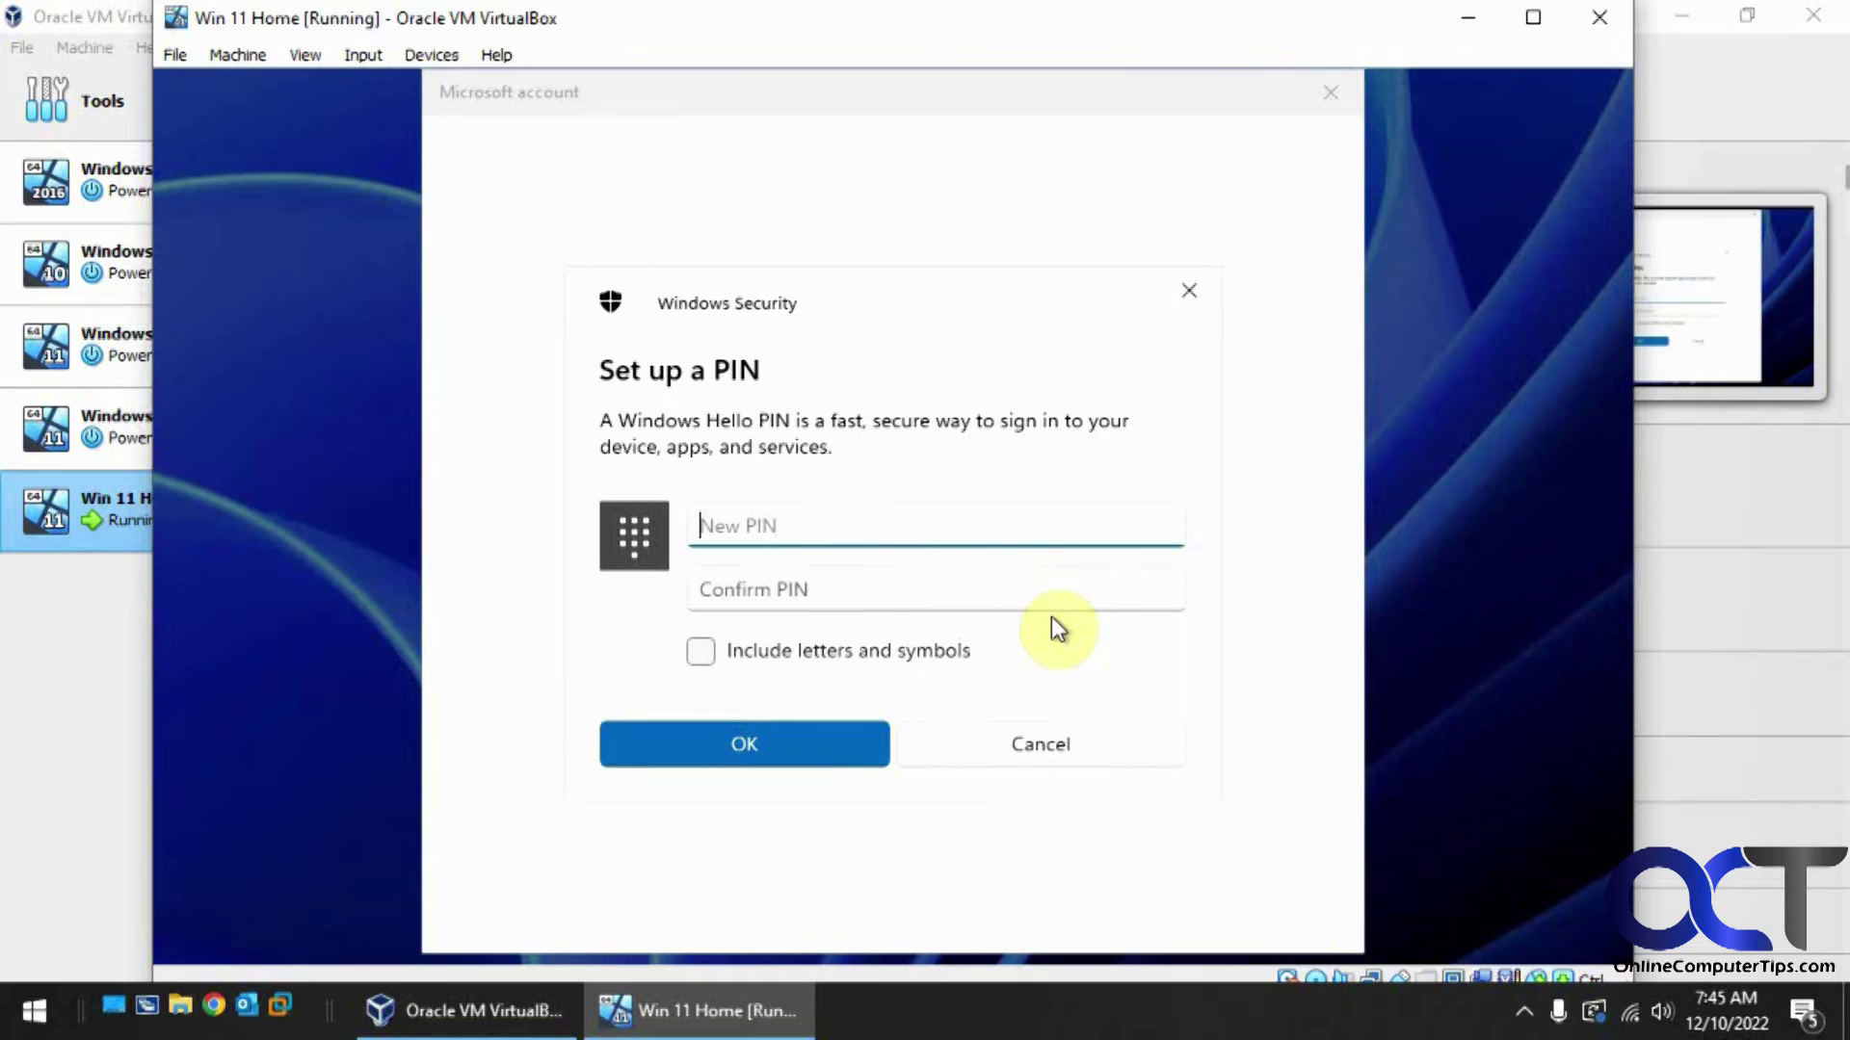
pyautogui.press('Tab')
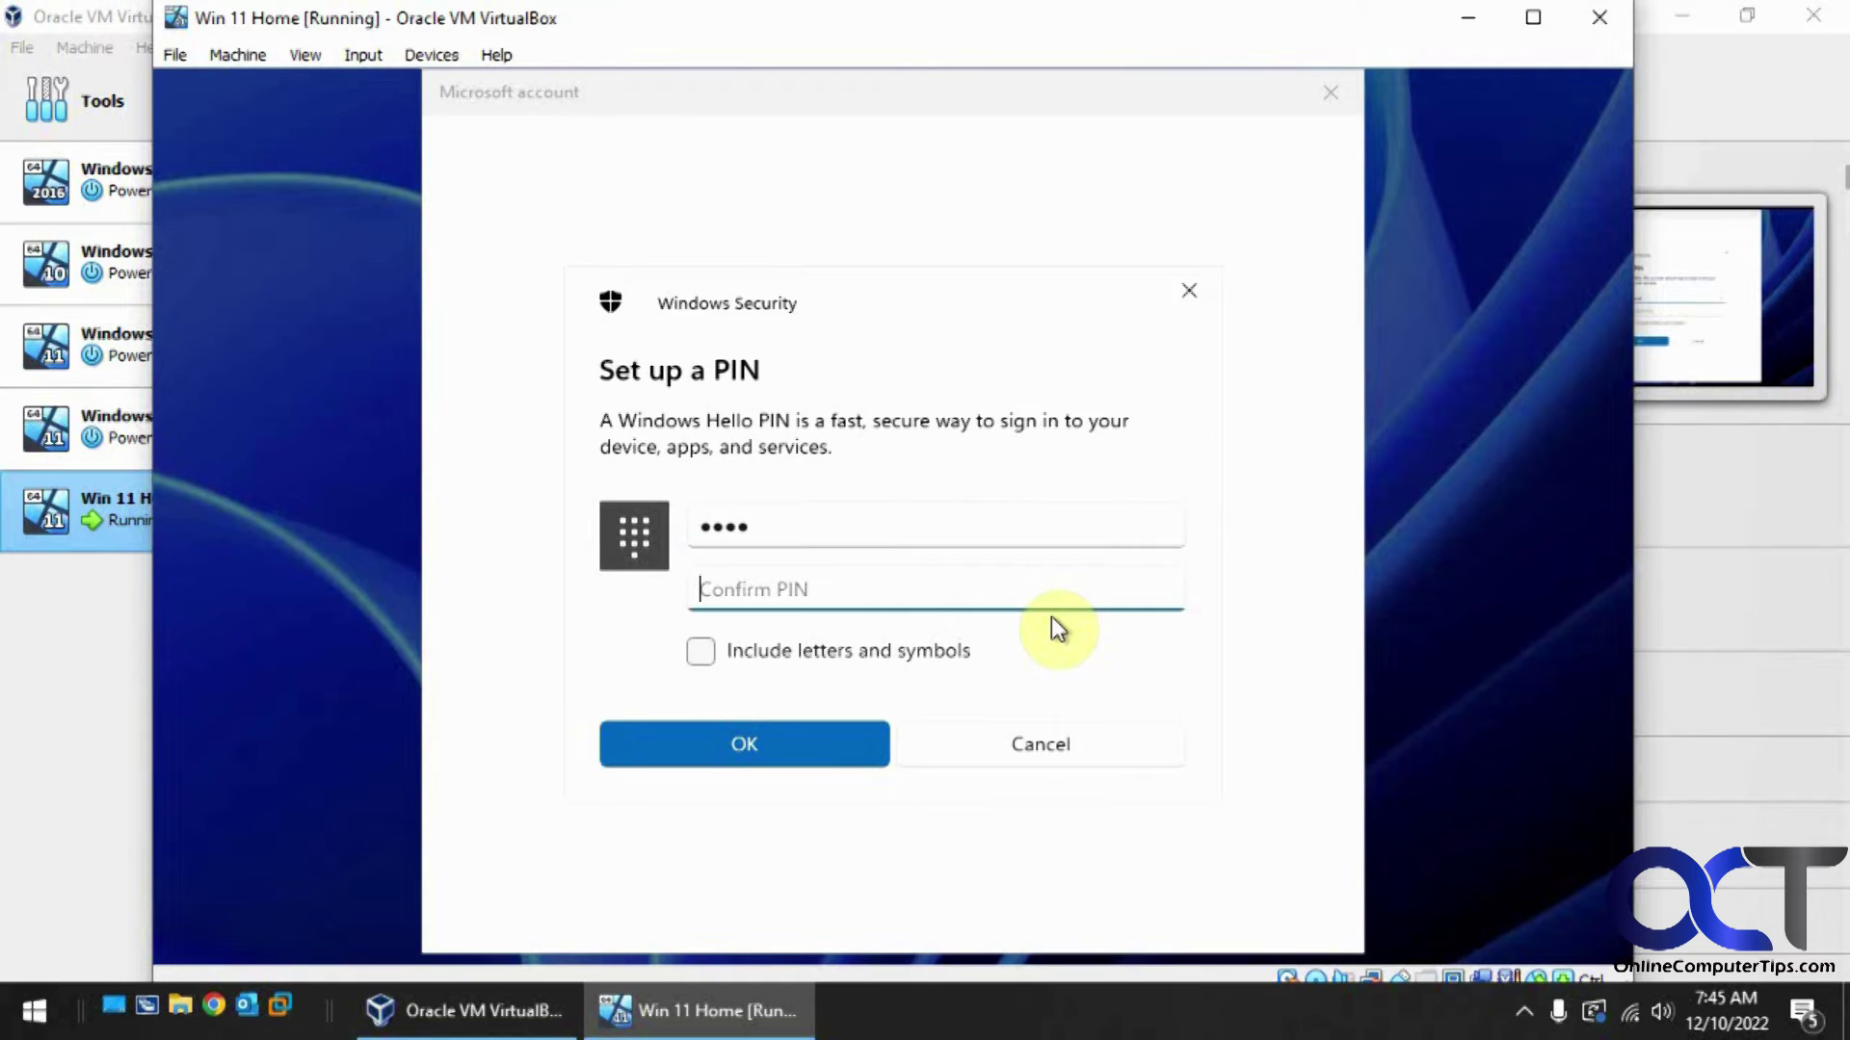
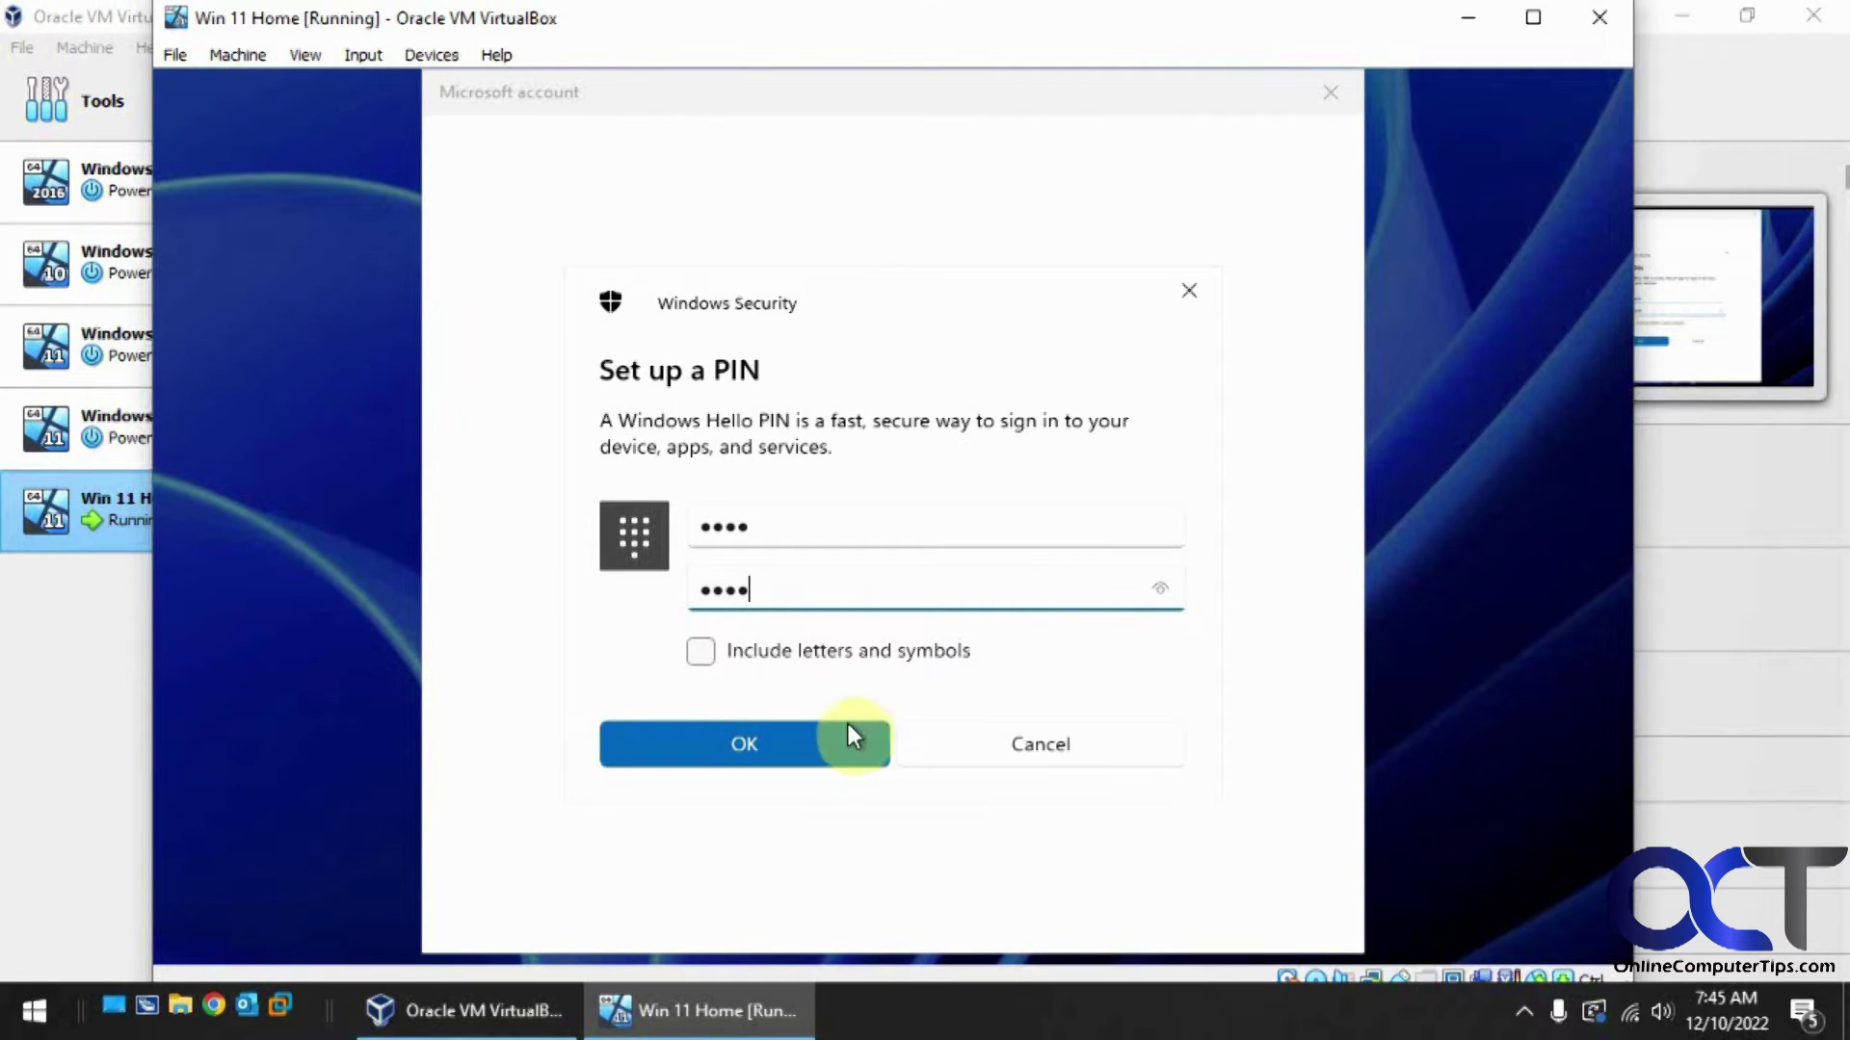
pyautogui.click(849, 733)
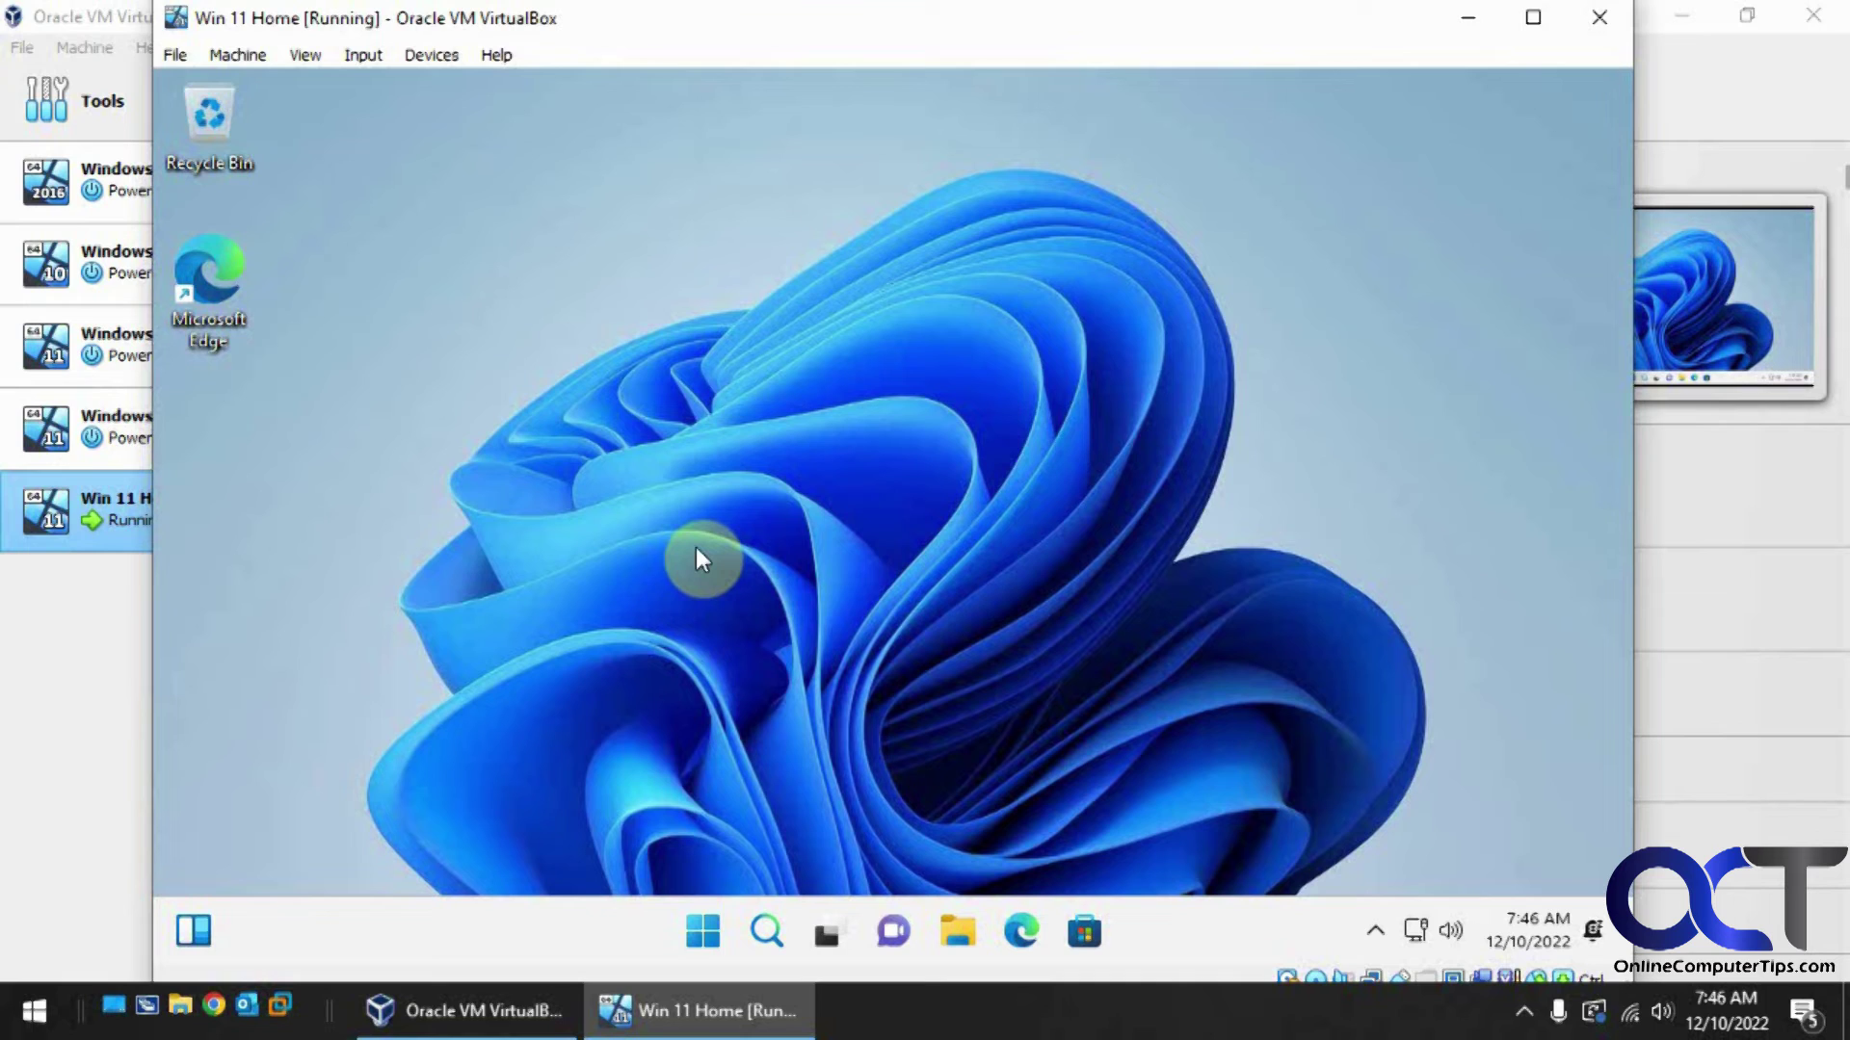
# Shut down the Win 11 Home guest through its Start menu power options.
pyautogui.click(705, 932)
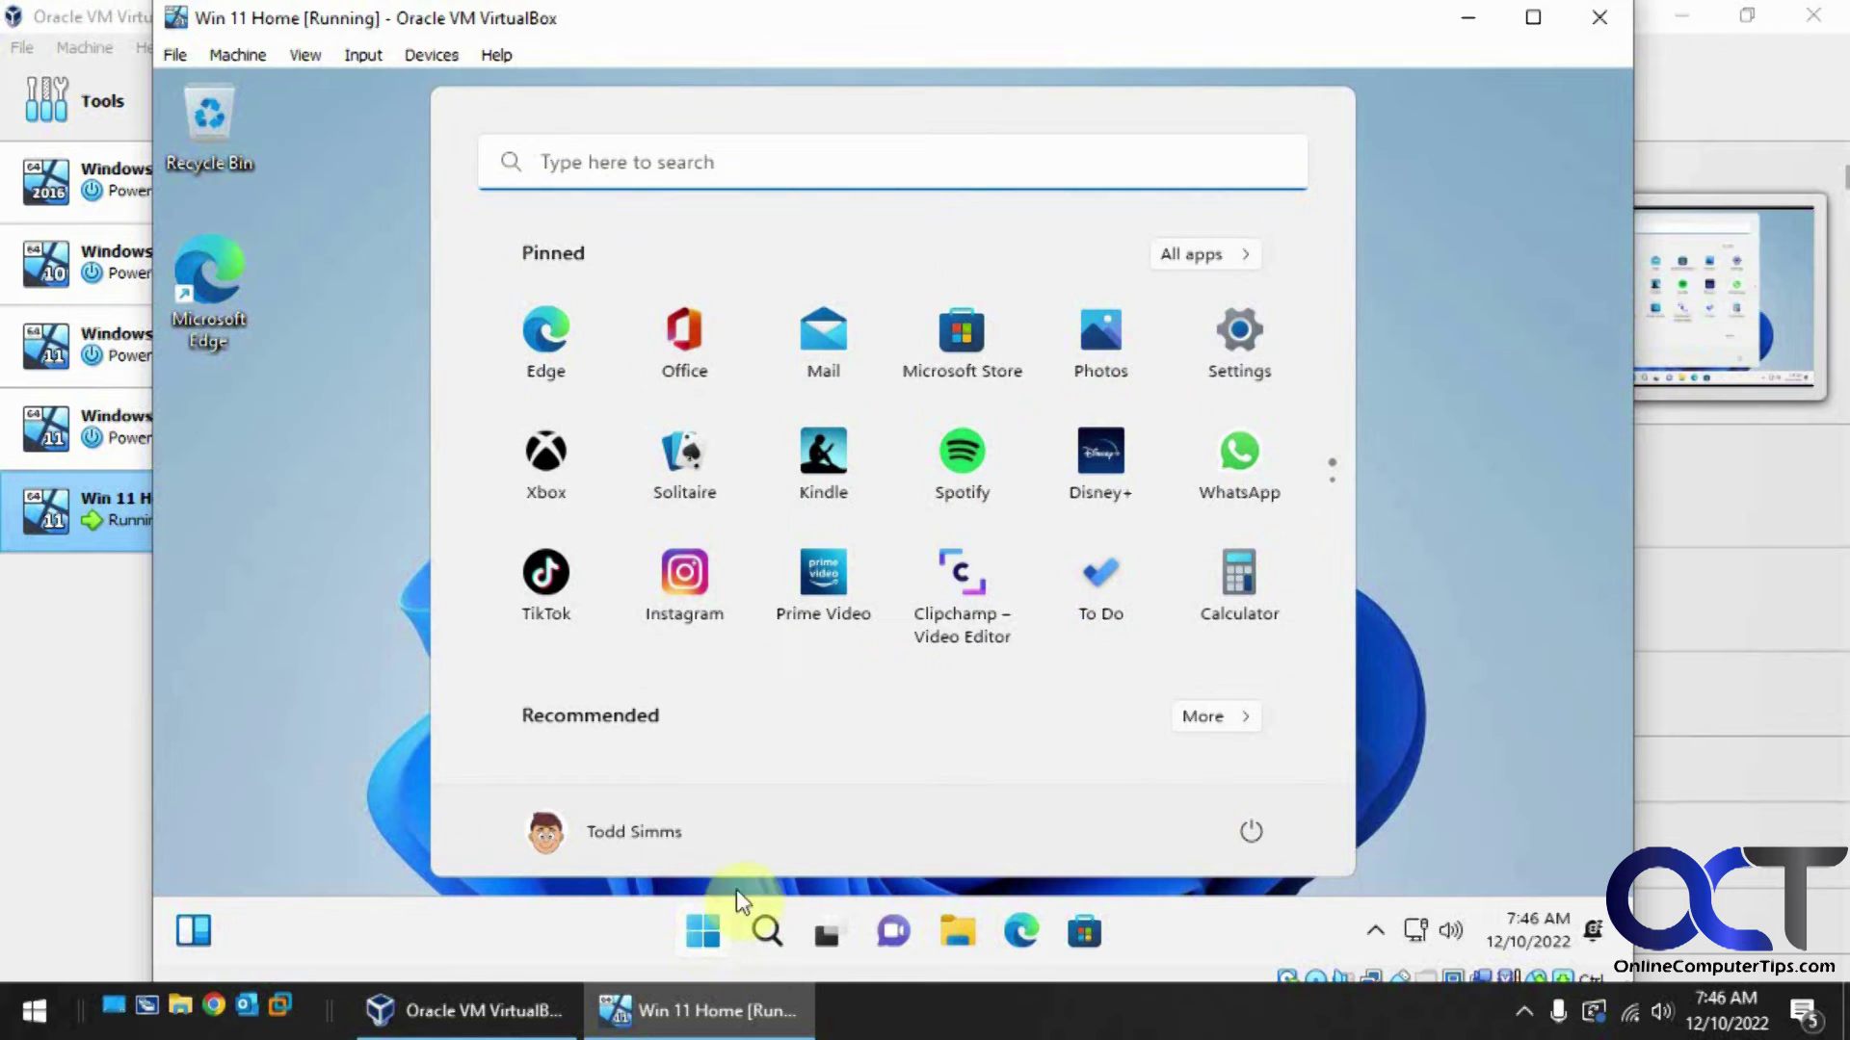
pyautogui.click(1252, 836)
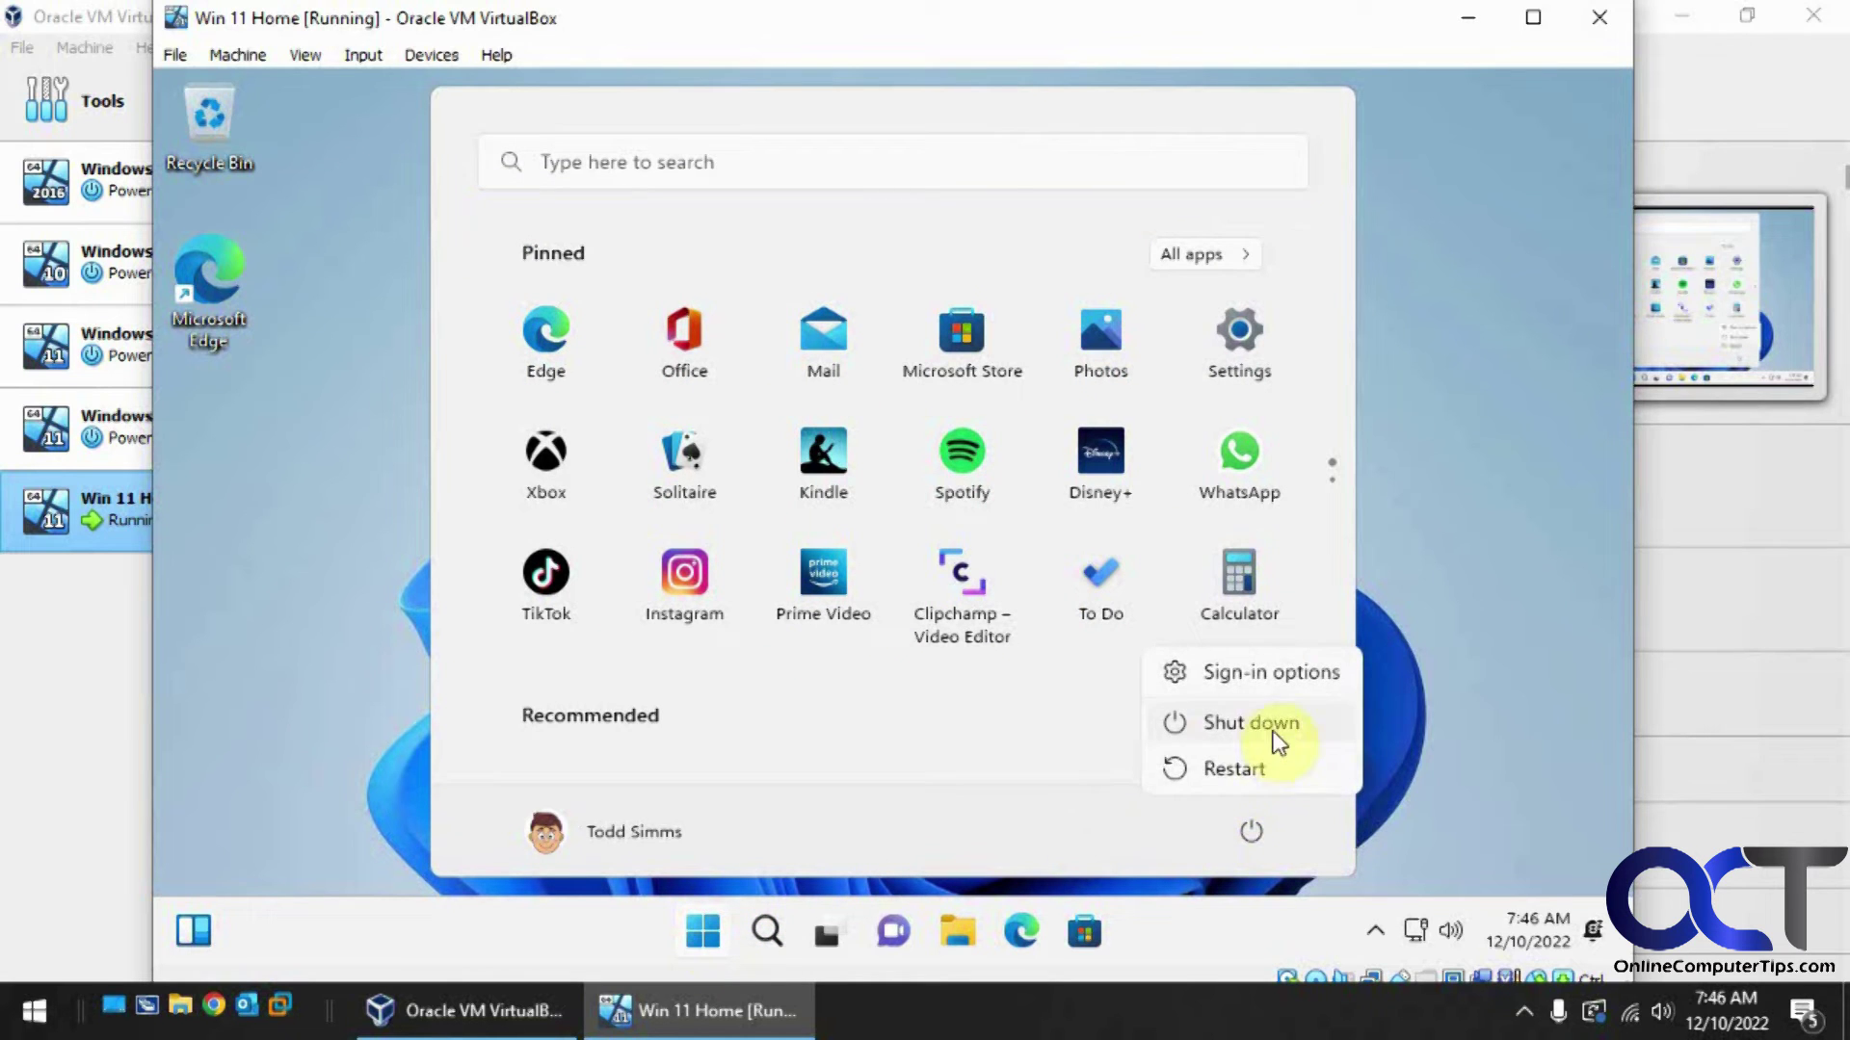
pyautogui.click(1272, 735)
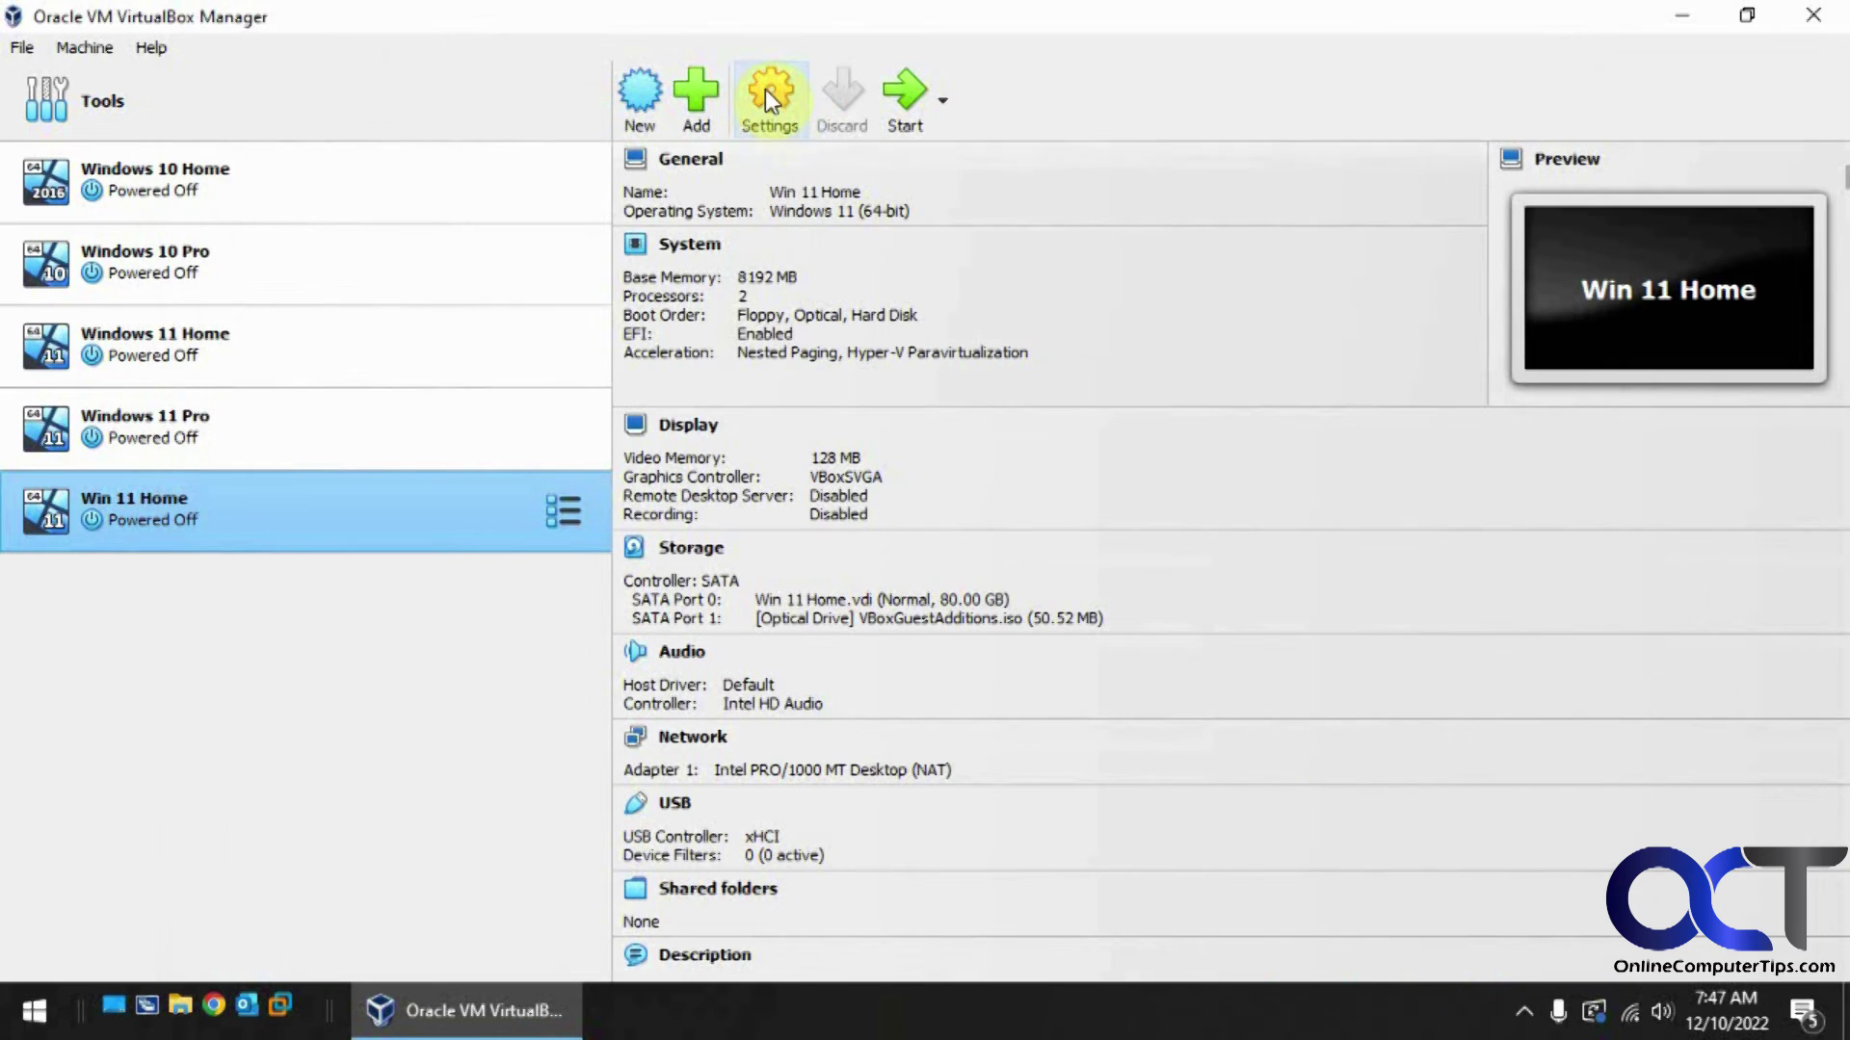
pyautogui.click(764, 89)
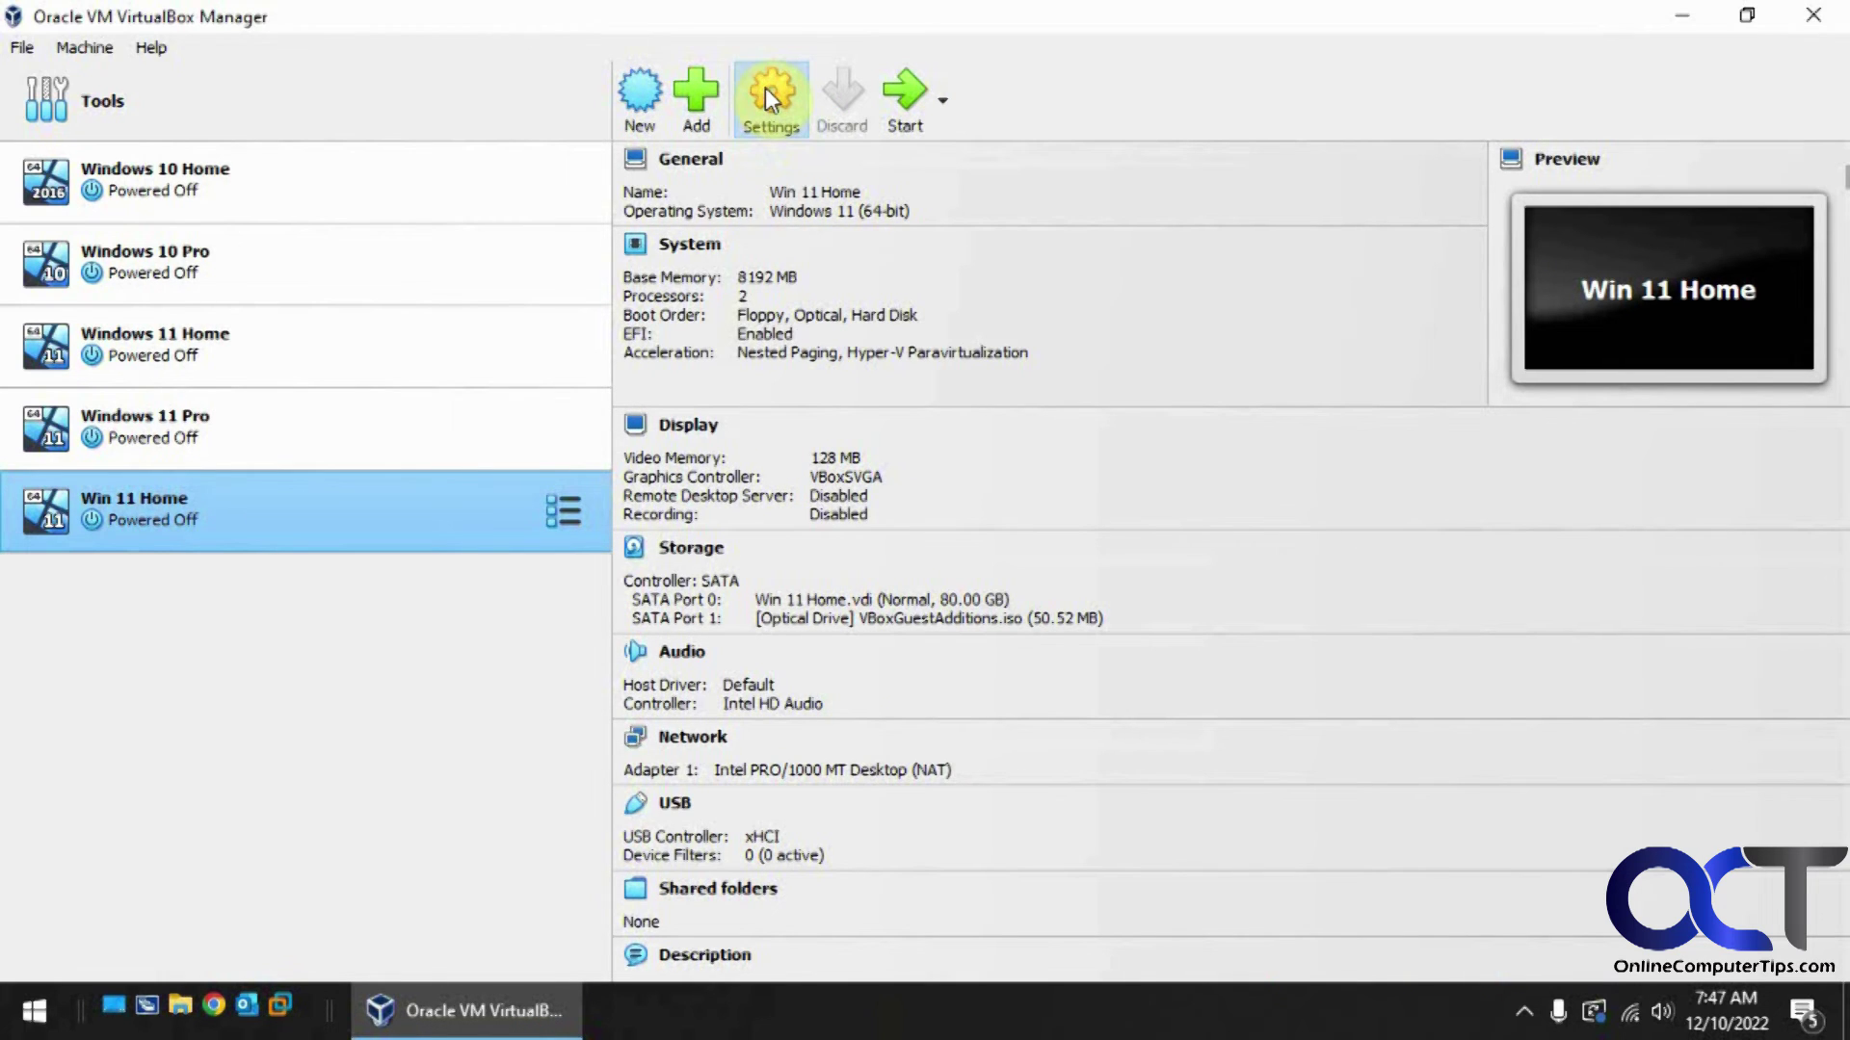
# Set Win 11 Home's TPM back to v2.0, save, and boot the machine.
pyautogui.click(562, 265)
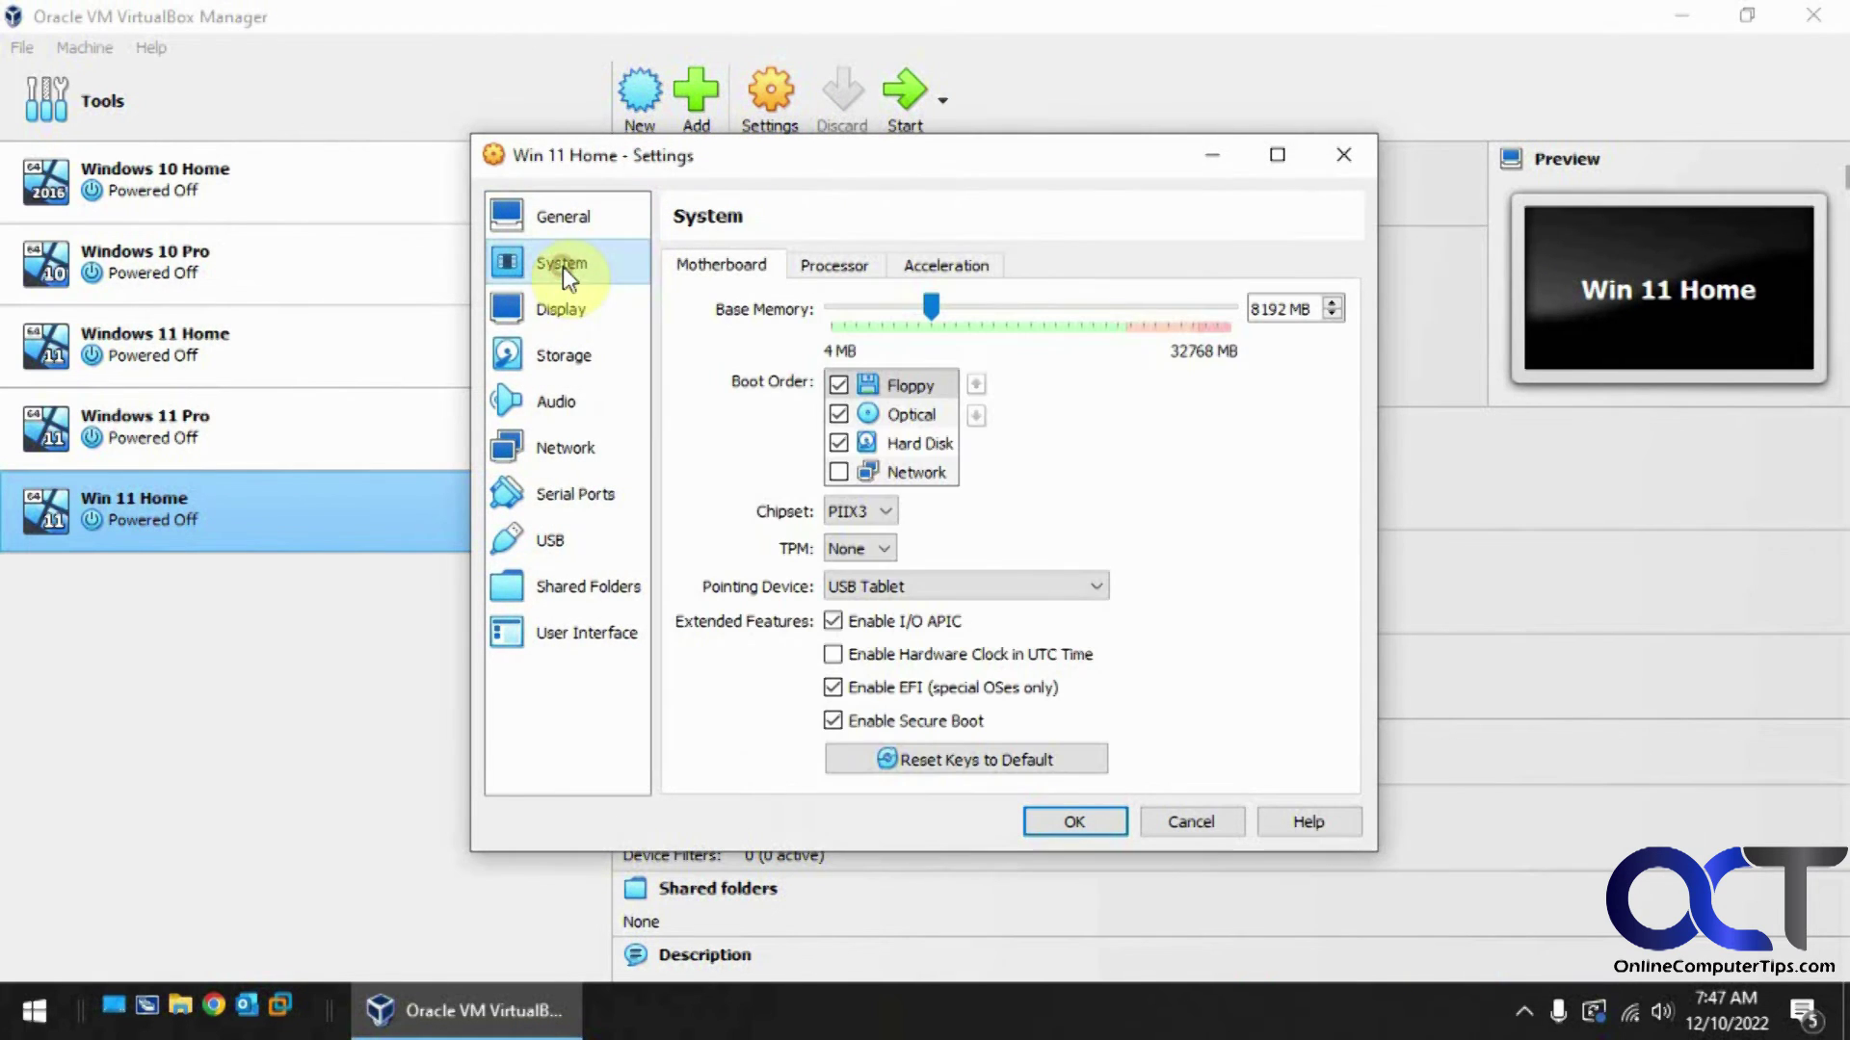
pyautogui.click(878, 549)
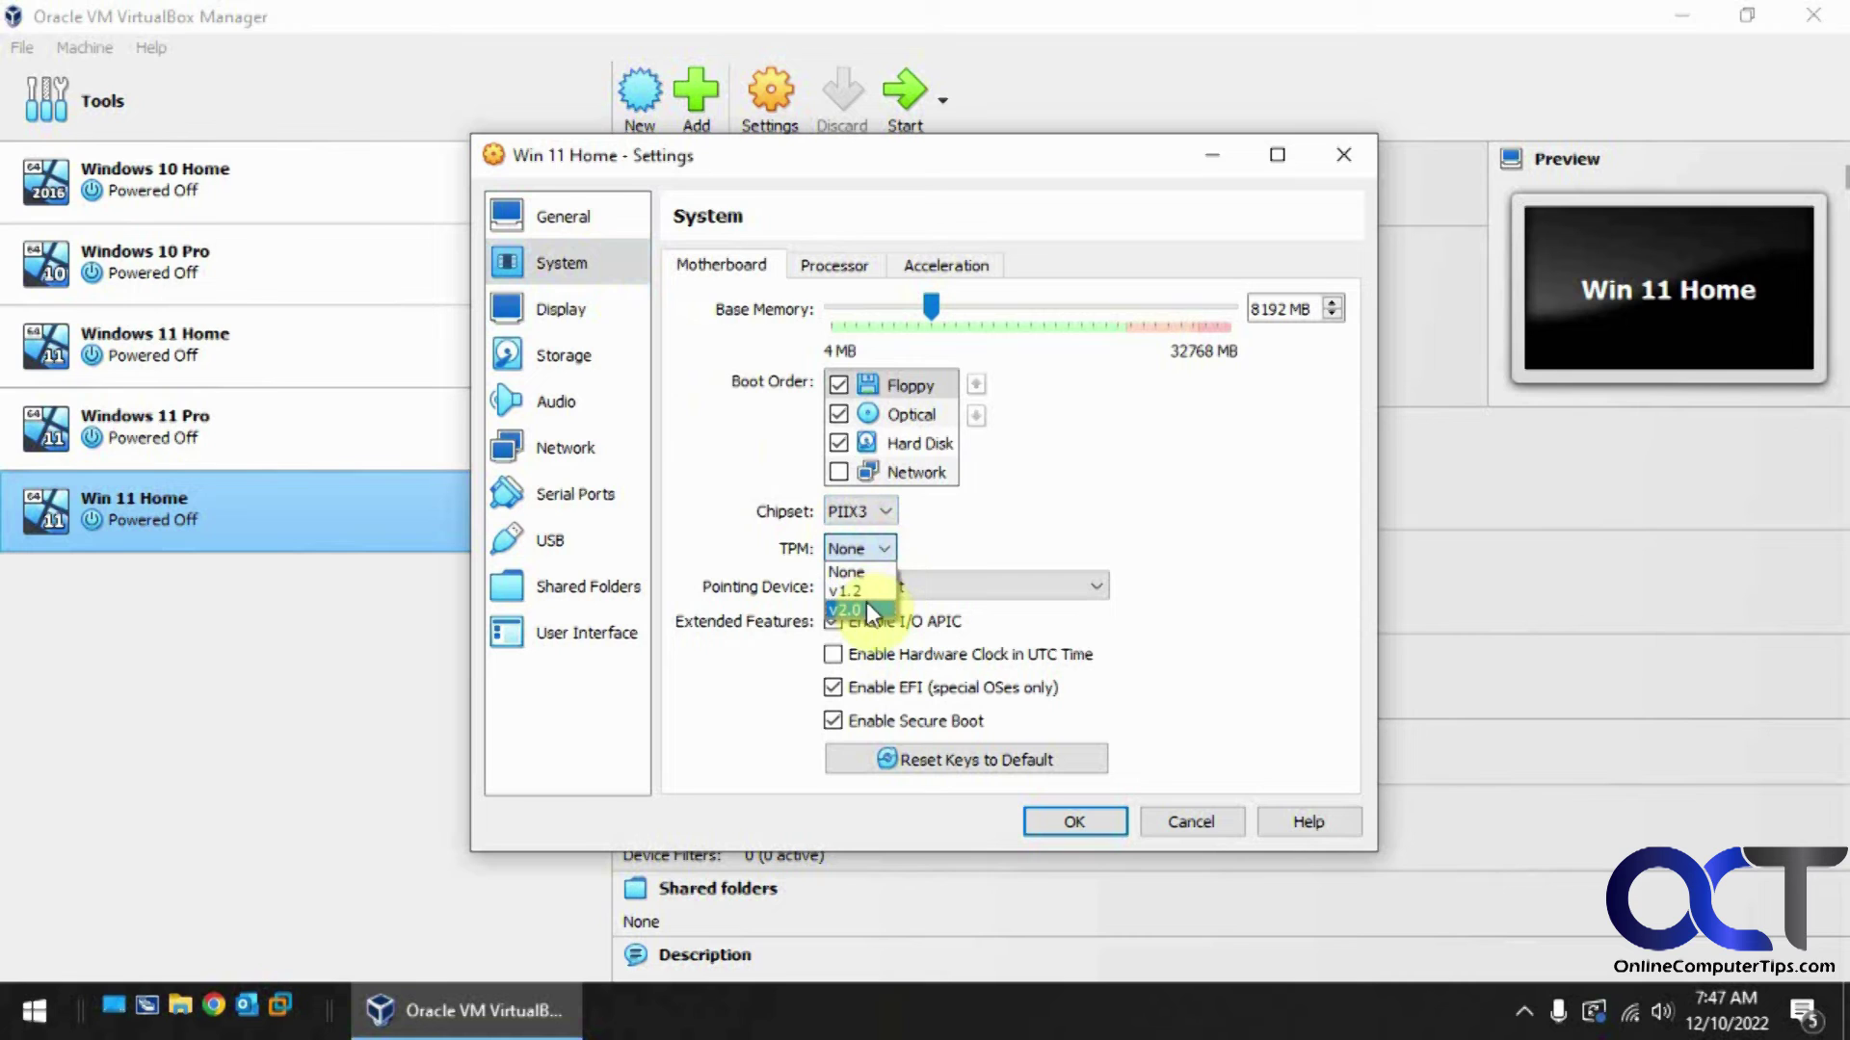
pyautogui.click(867, 607)
pyautogui.click(1103, 814)
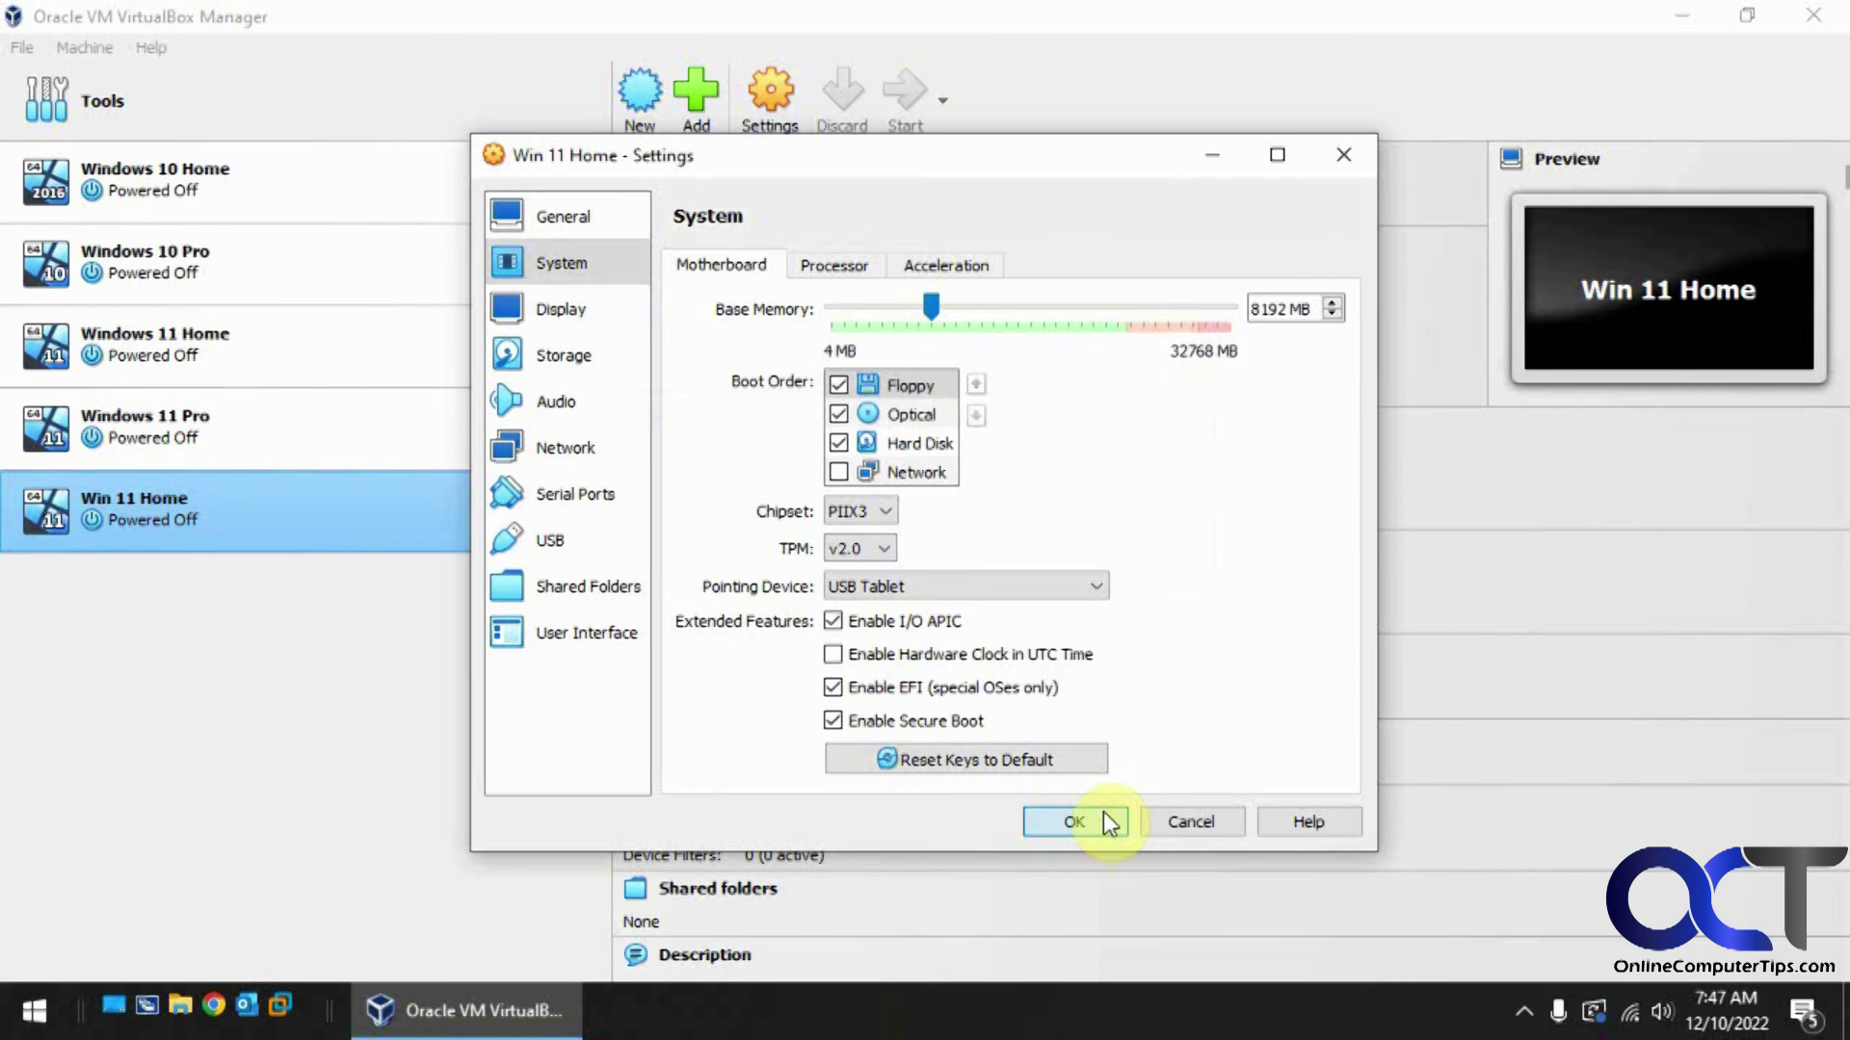
pyautogui.click(905, 93)
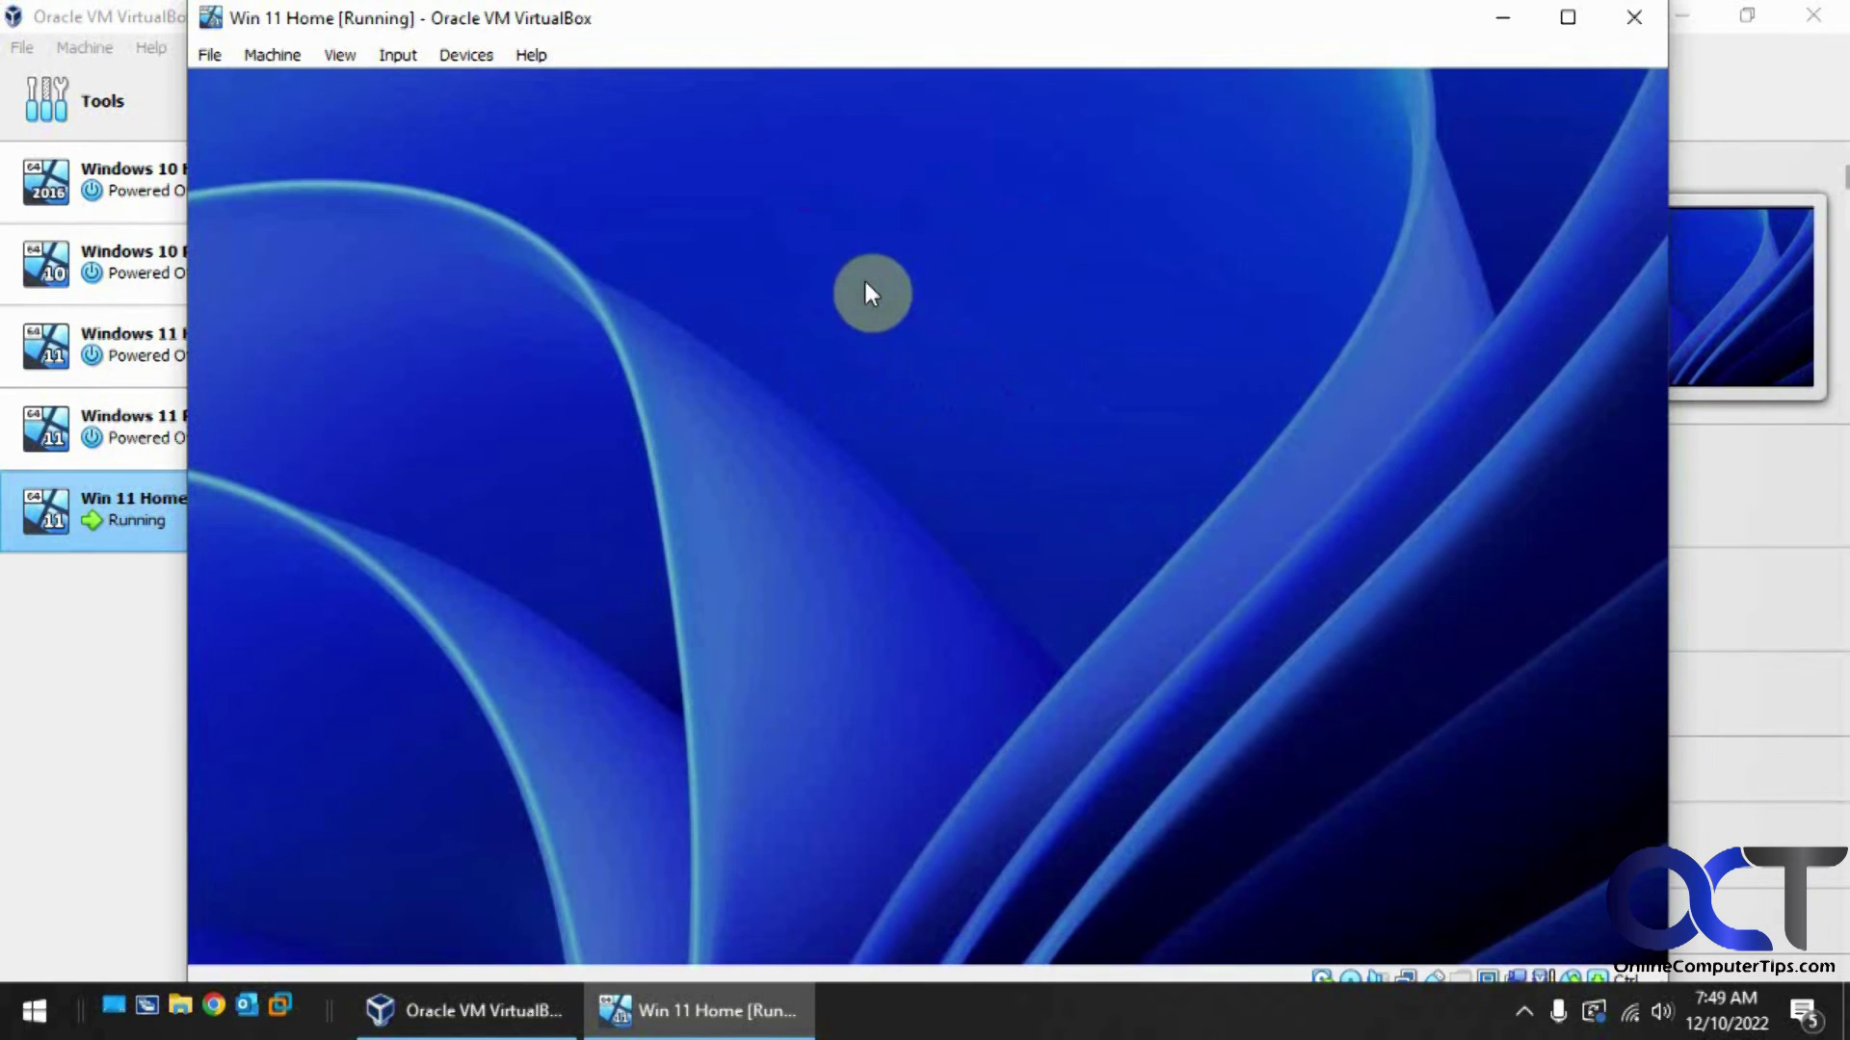
# Dismiss Win 11 Home's lock screen to reach the PIN sign-in page.
pyautogui.click(921, 347)
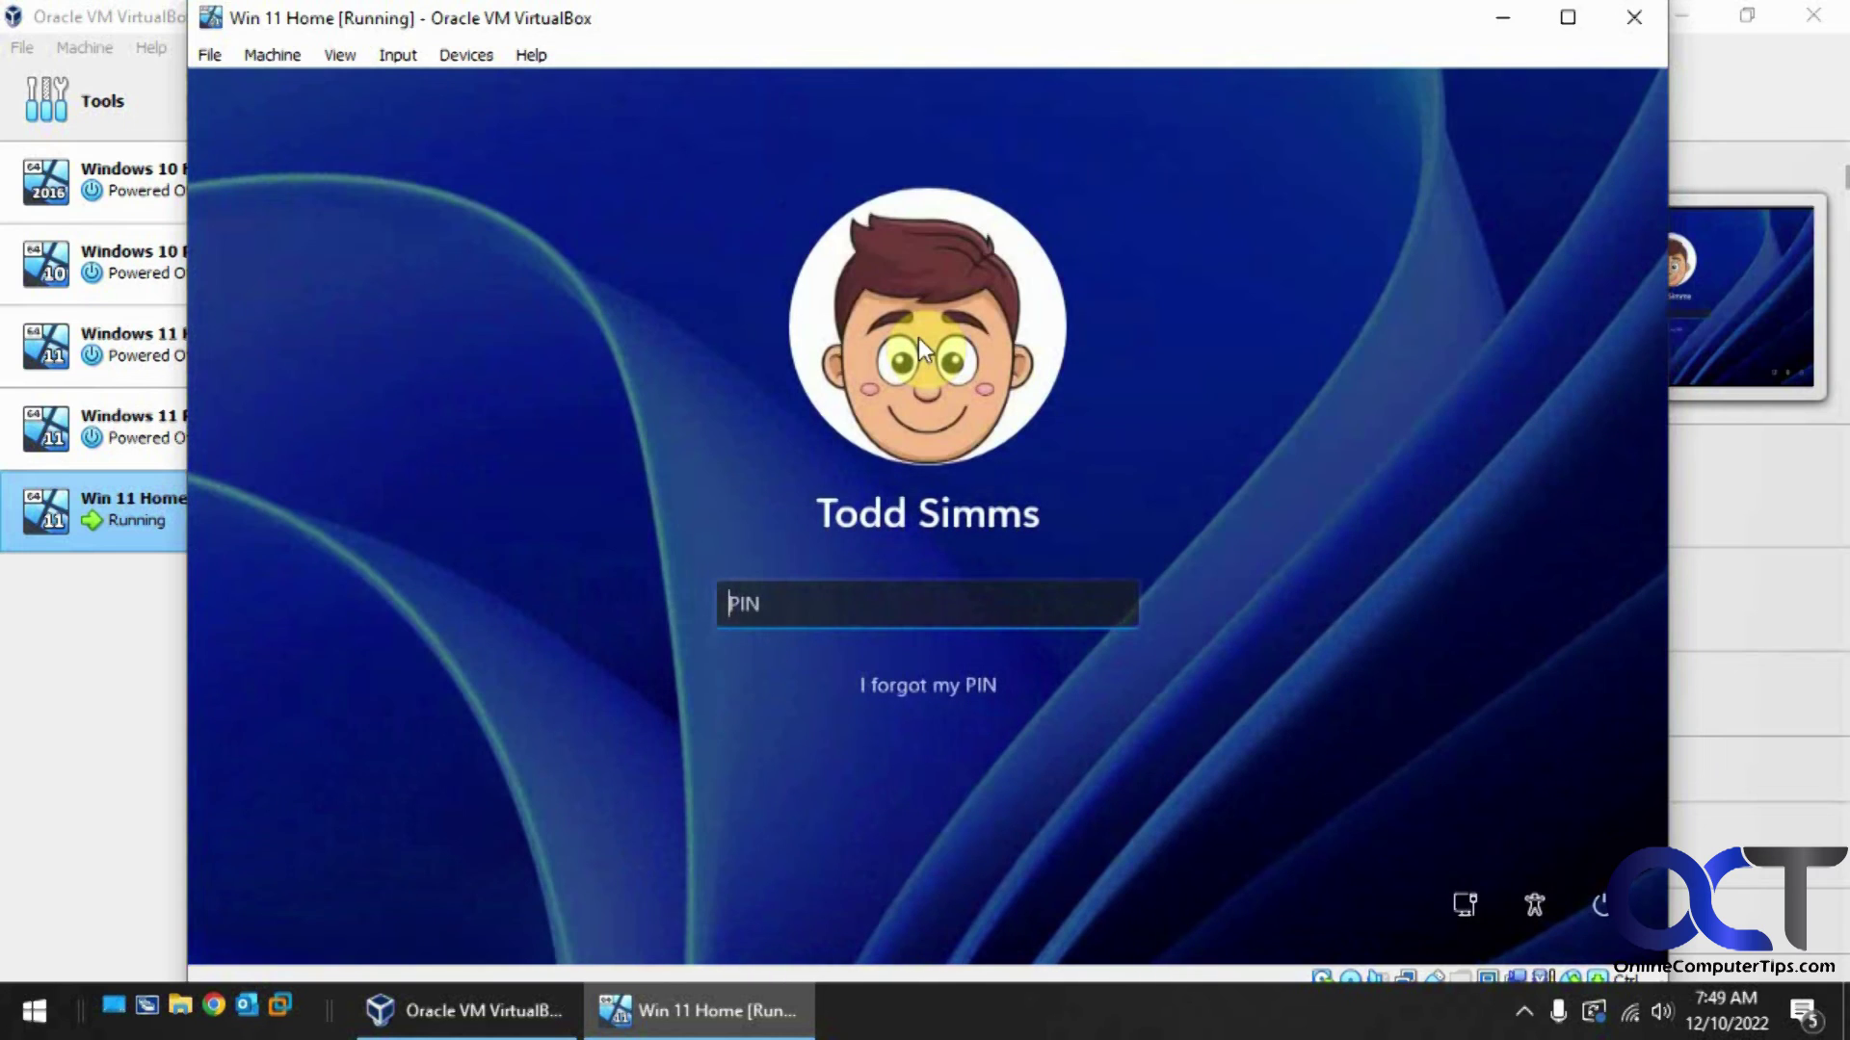
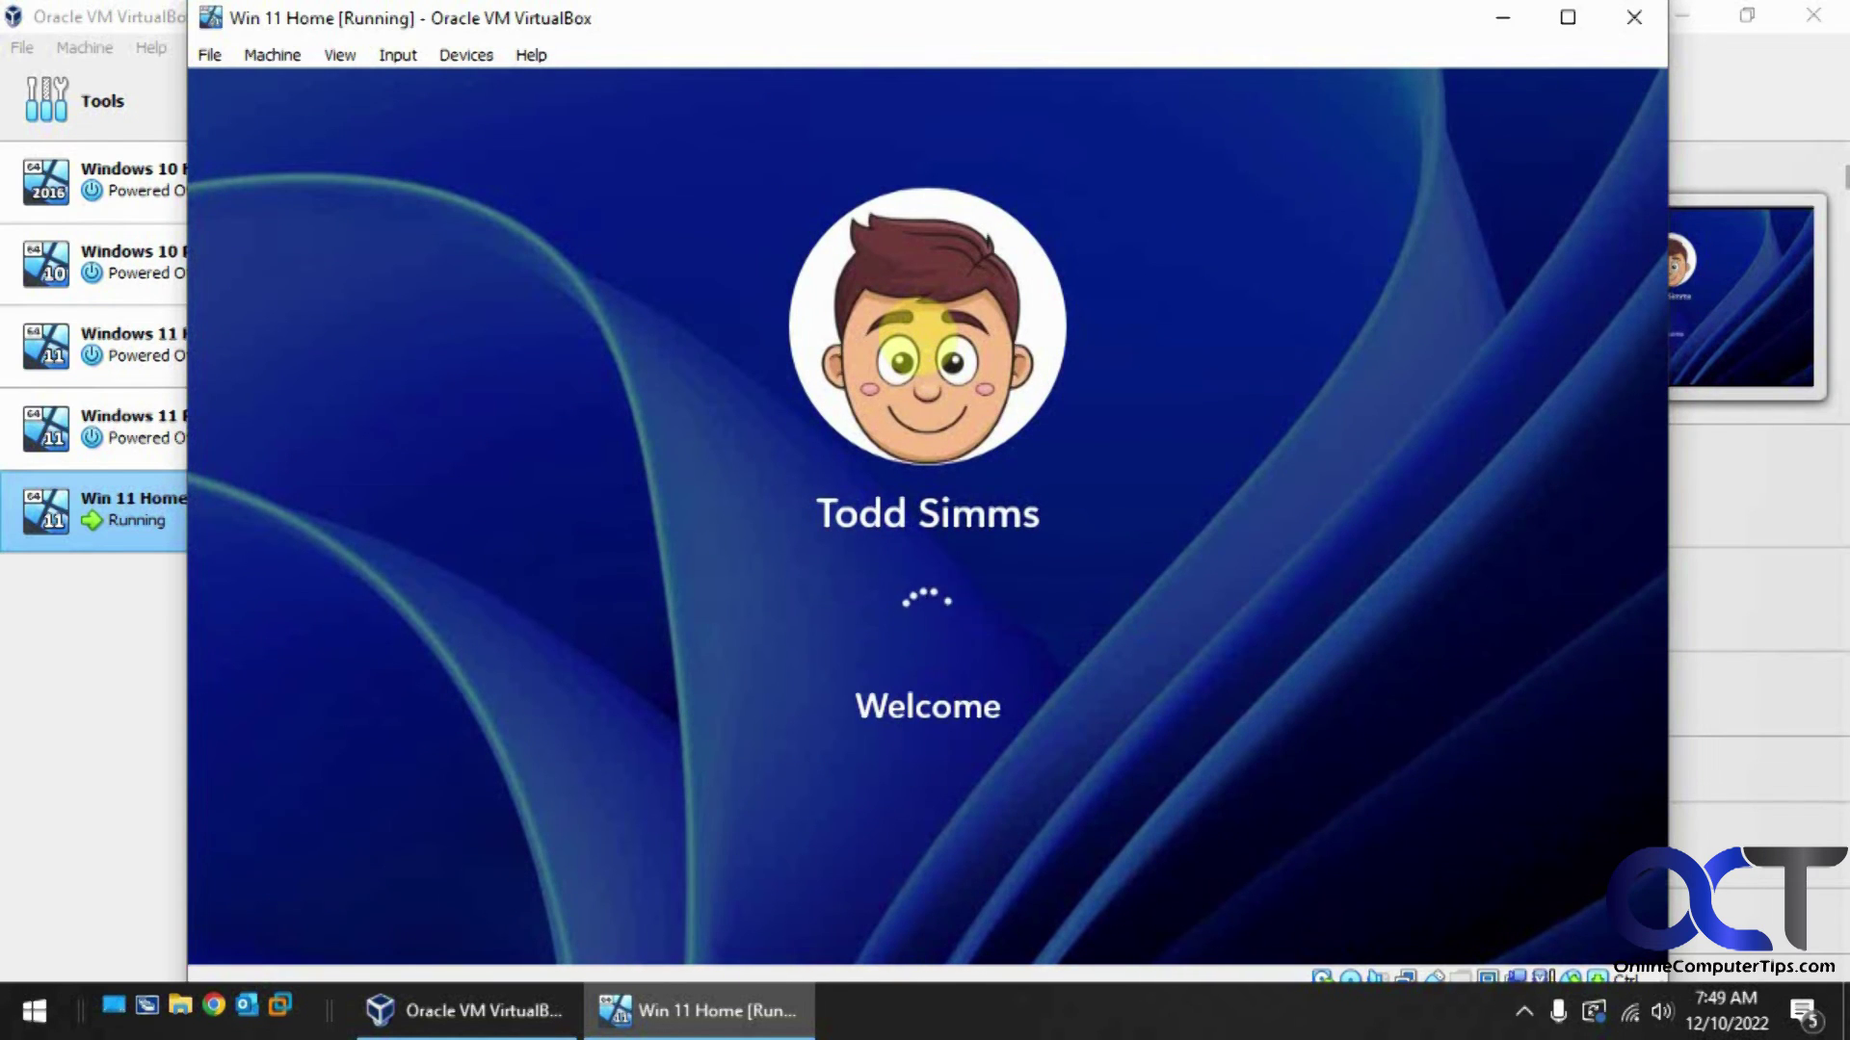